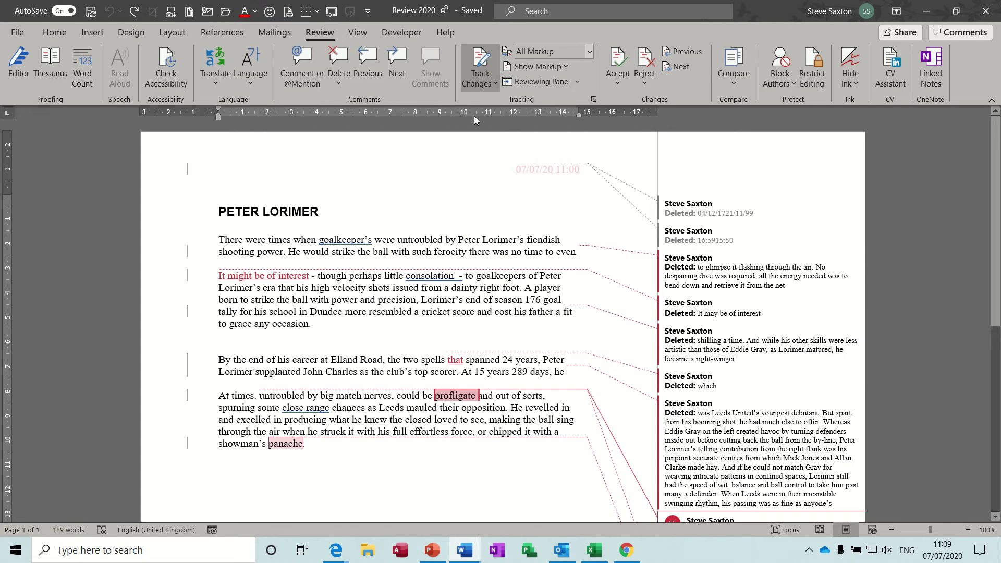
# Switch the review display to Simple Markup, then All Markup, and scroll through the deletion balloons.
pyautogui.click(589, 52)
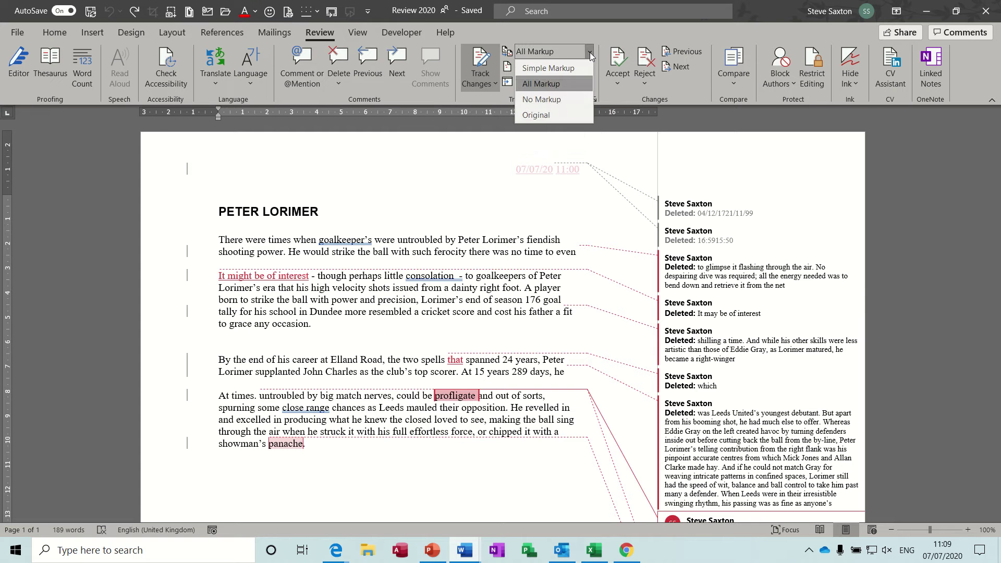
pyautogui.click(560, 66)
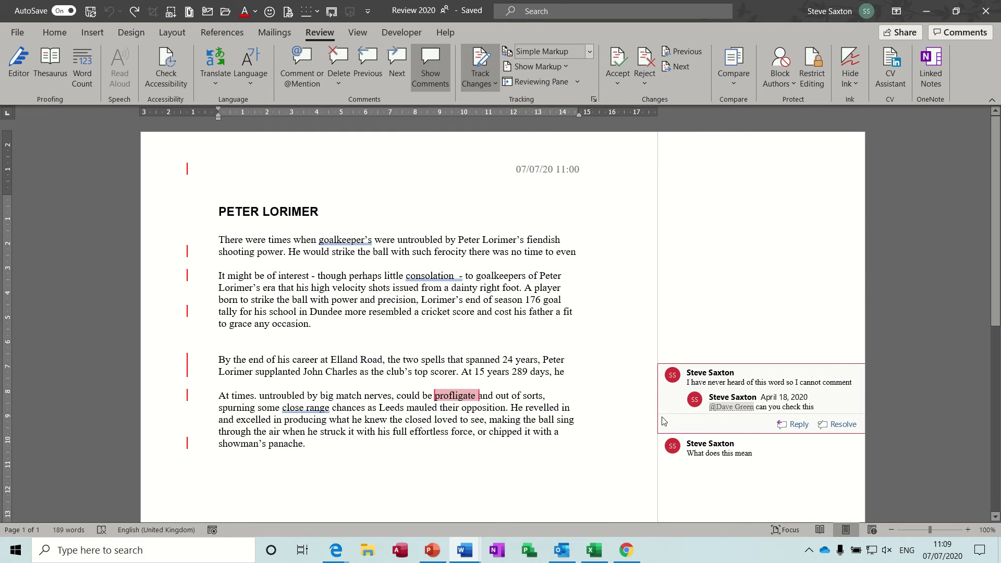
pyautogui.click(589, 52)
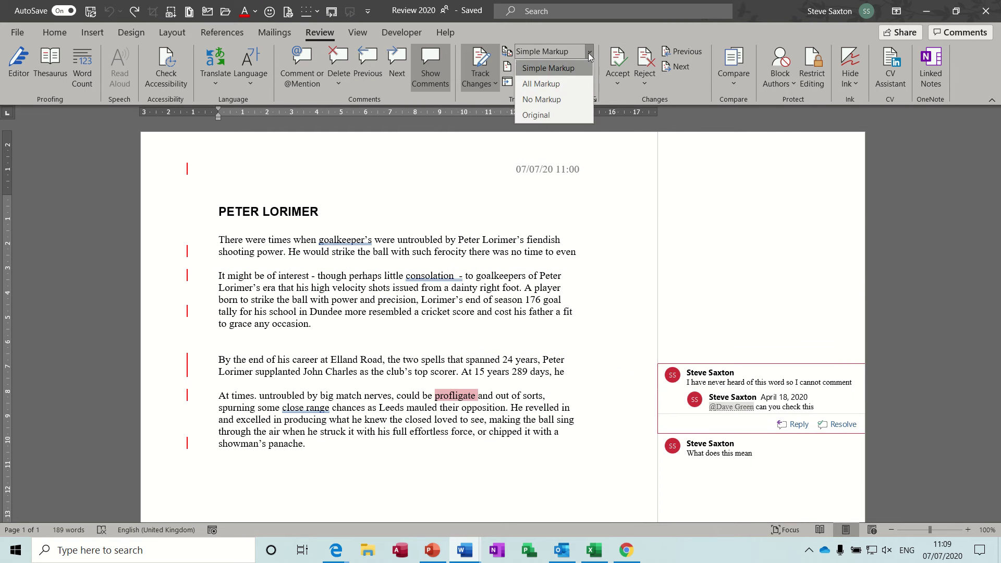
pyautogui.click(570, 83)
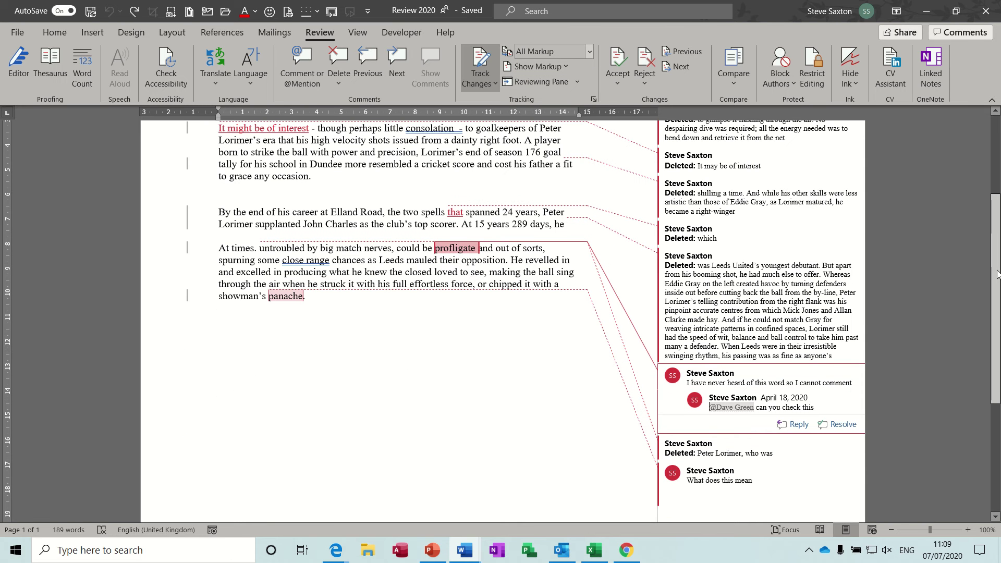
pyautogui.moveTo(990, 264); pyautogui.dragTo(988, 187)
pyautogui.scroll(-5, 767, 344)
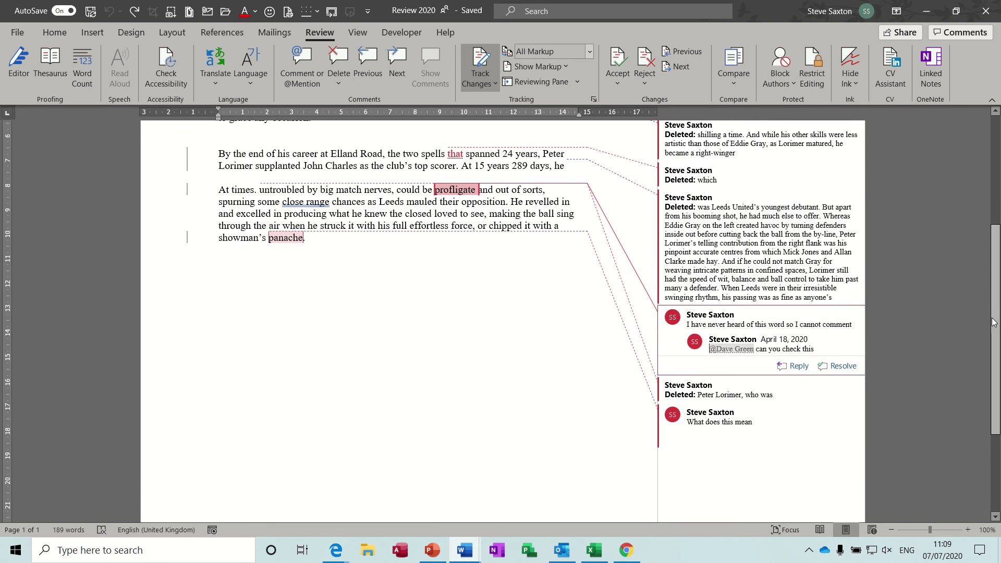
pyautogui.moveTo(992, 326); pyautogui.dragTo(993, 204)
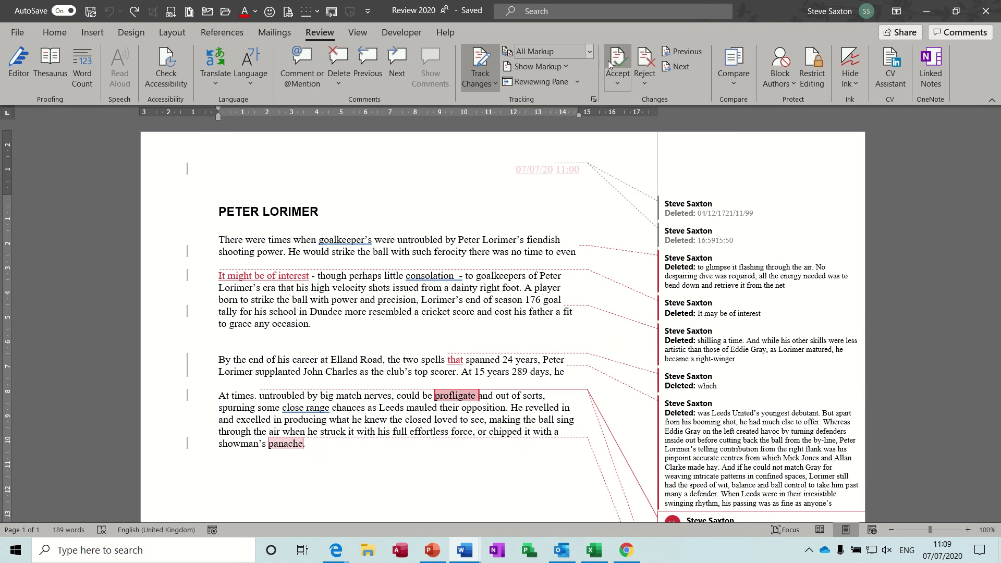
# Toggle between No Markup and All Markup, then view the Original version with deletions restored.
pyautogui.click(589, 51)
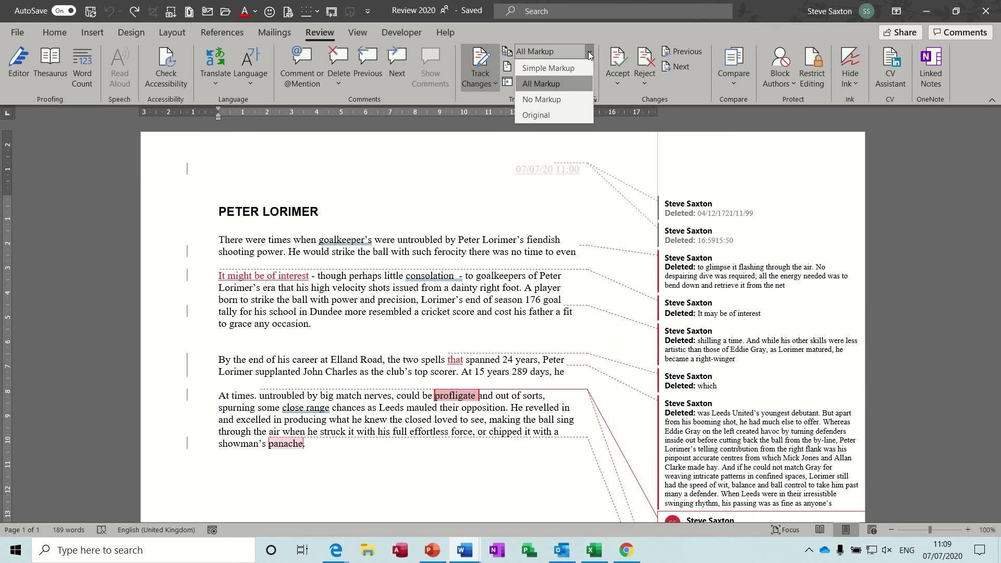
pyautogui.click(565, 98)
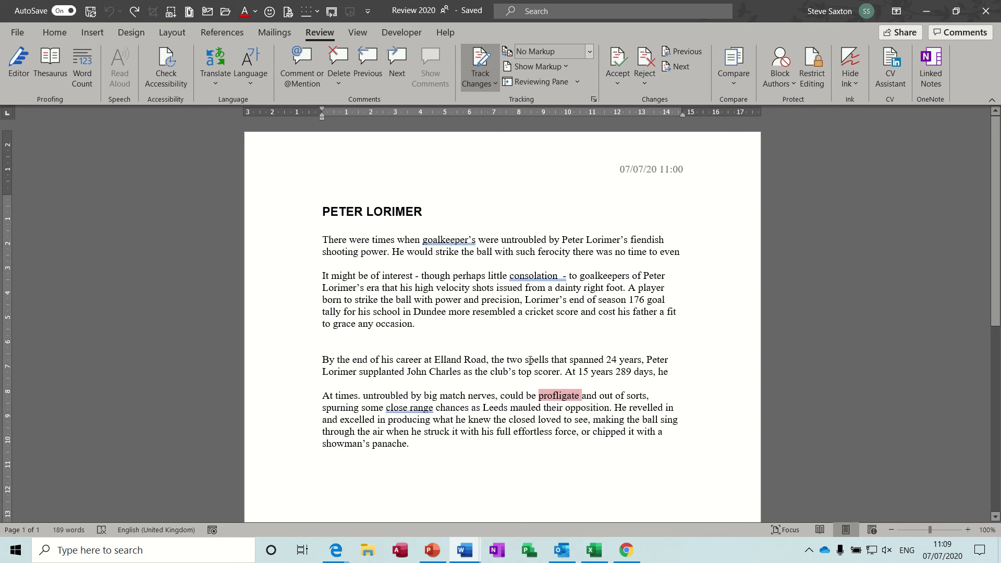
pyautogui.click(589, 52)
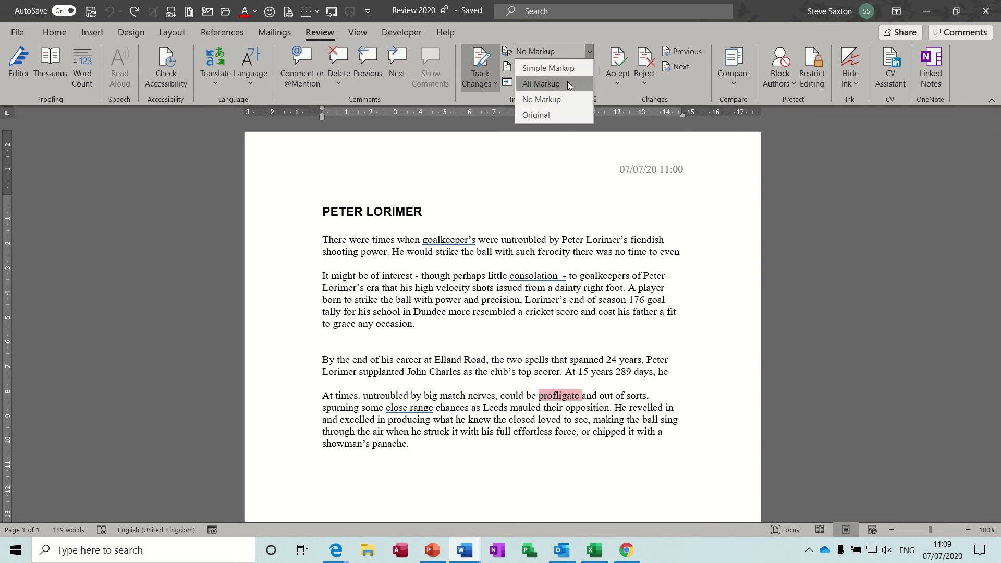
pyautogui.click(567, 83)
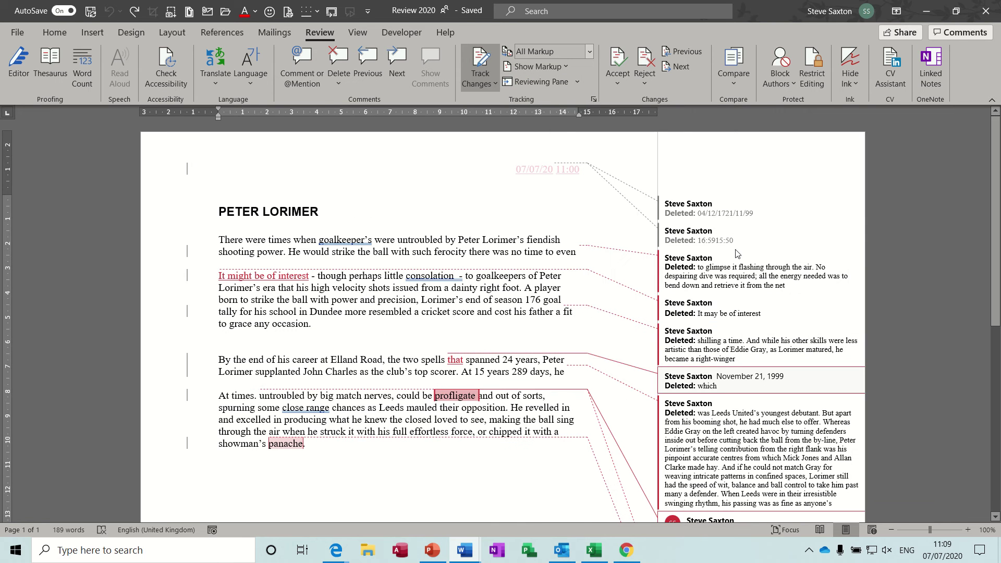
pyautogui.click(589, 53)
pyautogui.click(566, 96)
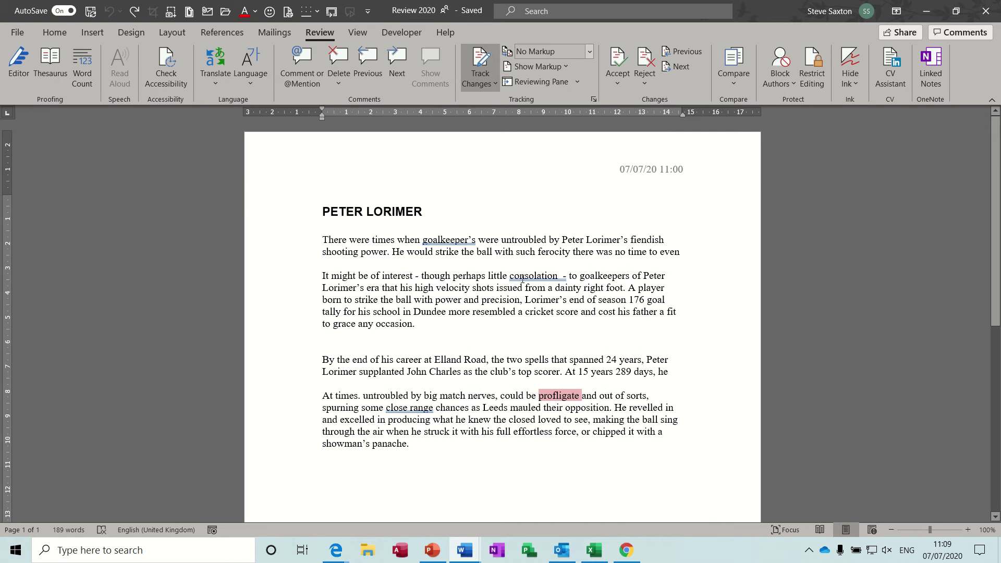
pyautogui.click(589, 54)
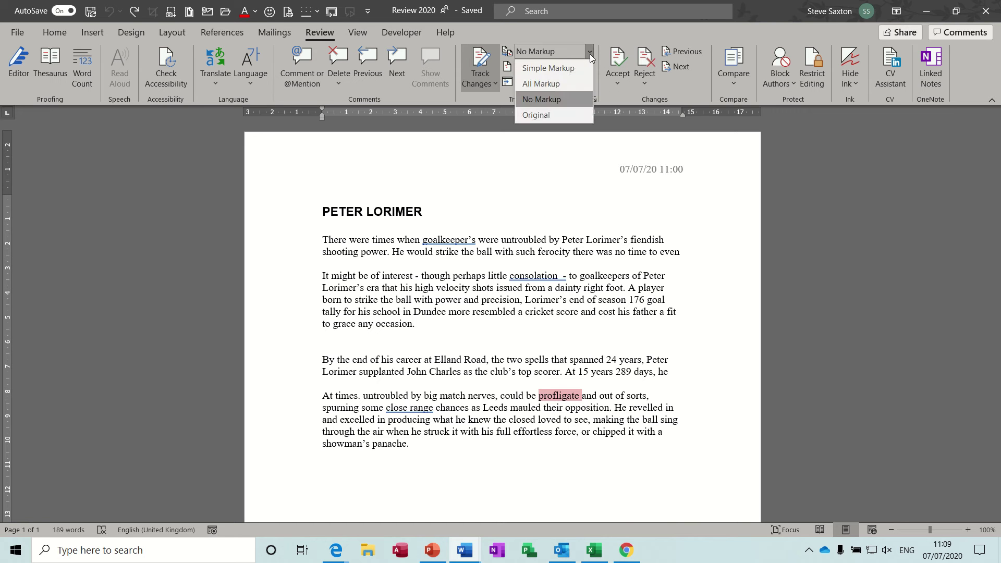
pyautogui.click(550, 115)
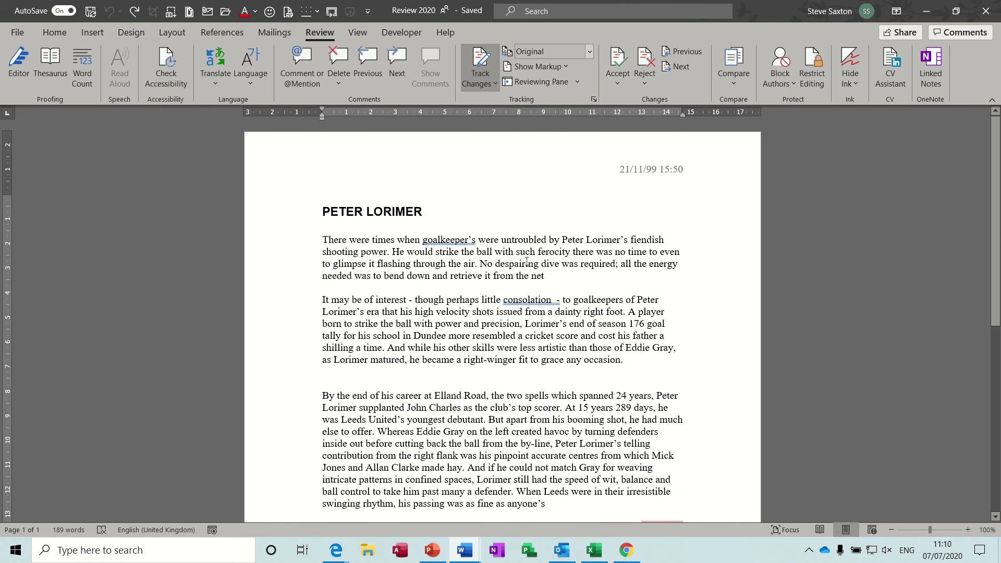
pyautogui.click(589, 52)
# Return to All Markup and hide comments, insertions and deletions, and formatting from the markup.
pyautogui.click(541, 84)
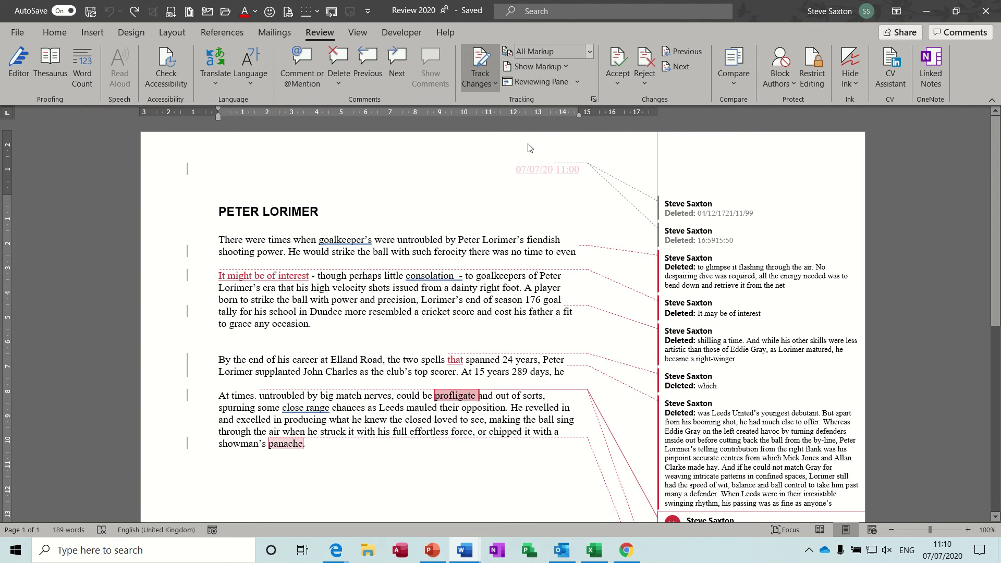
pyautogui.click(565, 66)
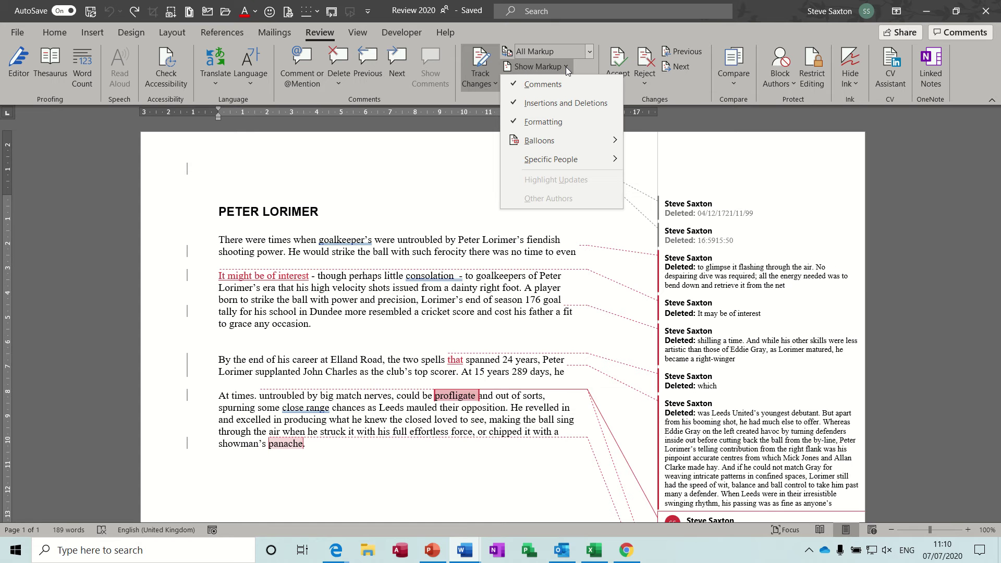
pyautogui.click(543, 84)
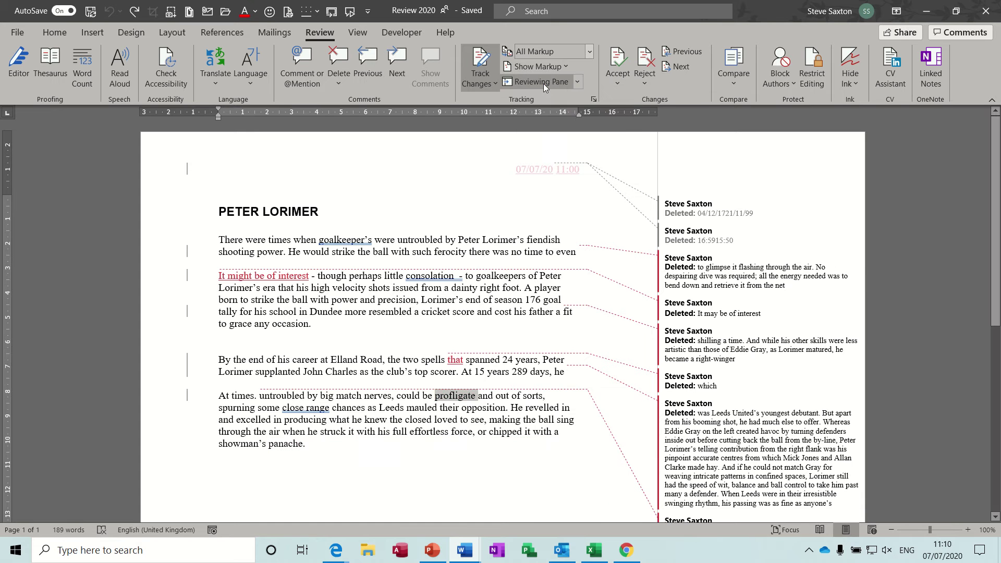
pyautogui.click(570, 67)
pyautogui.click(550, 103)
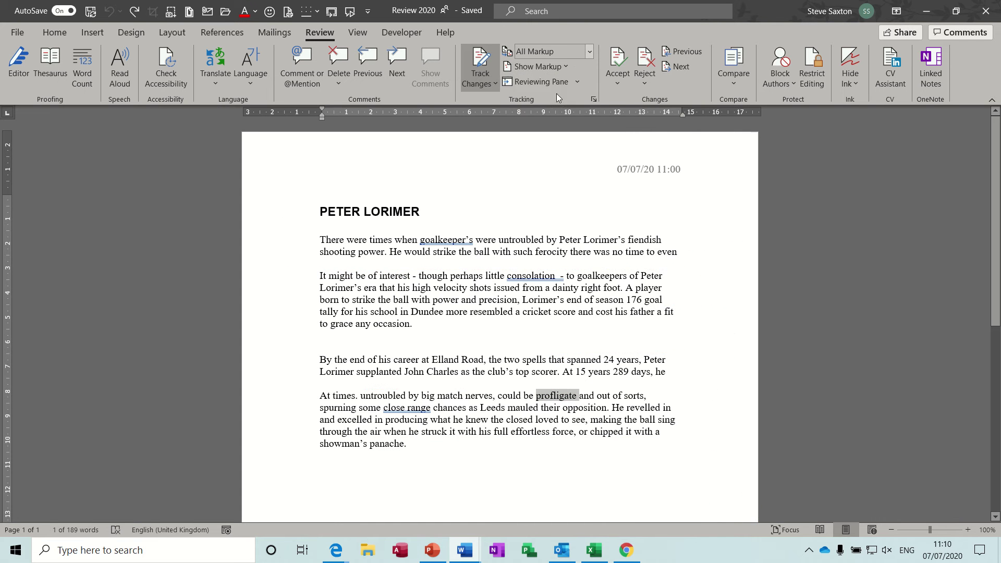
pyautogui.click(567, 66)
pyautogui.click(542, 121)
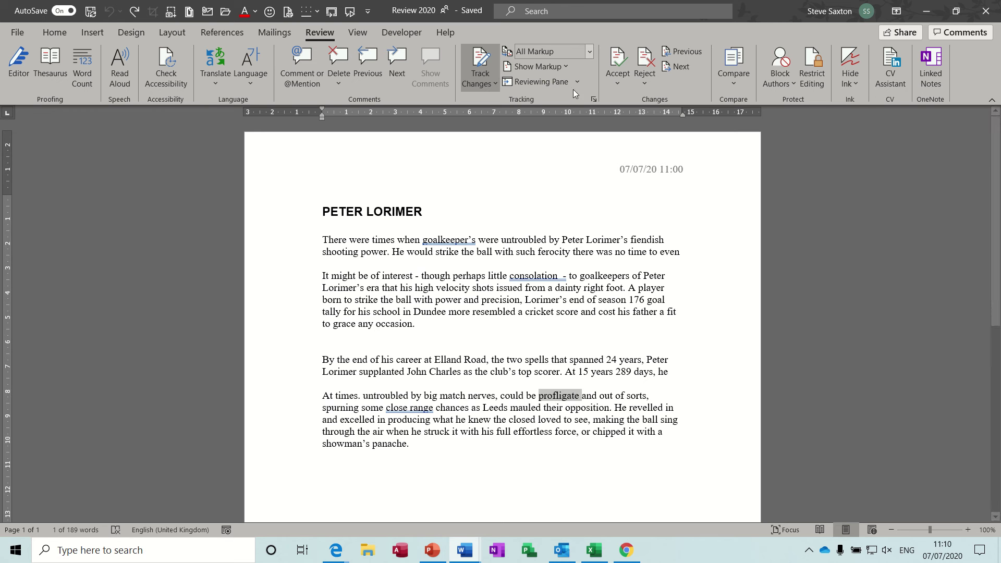
# Show comments, insertions and deletions, and formatting in the markup again.
pyautogui.click(570, 65)
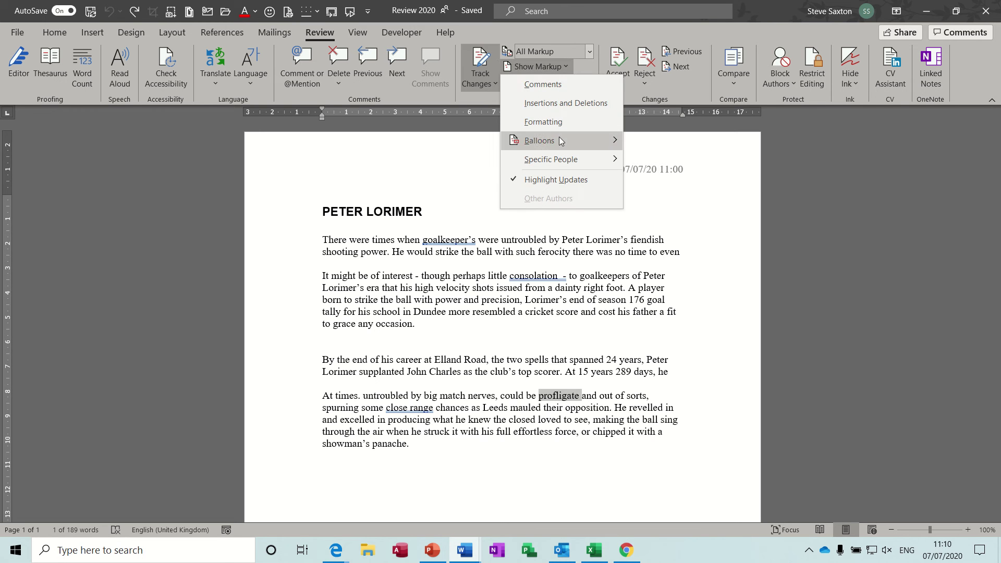
pyautogui.click(557, 83)
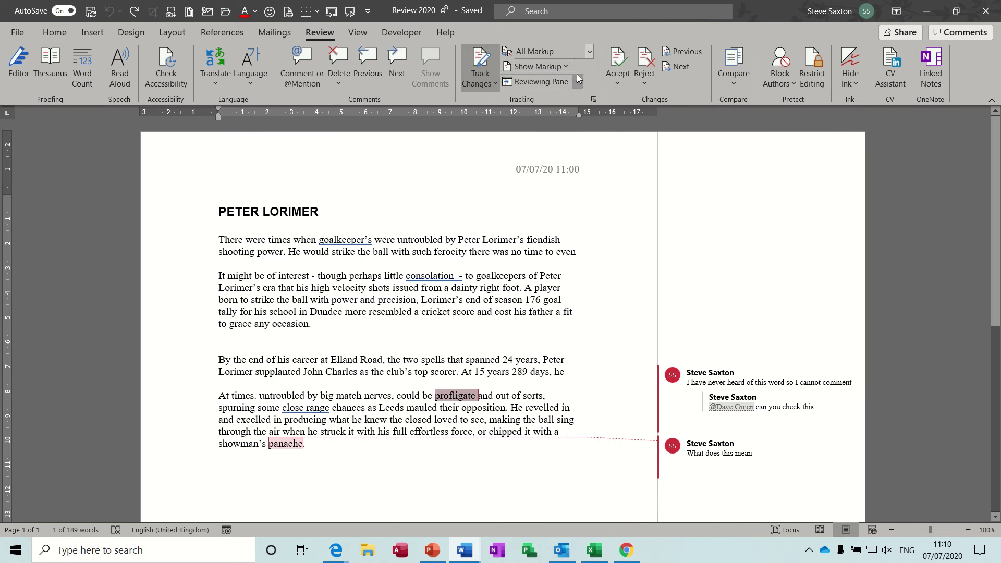
pyautogui.click(567, 68)
pyautogui.click(559, 99)
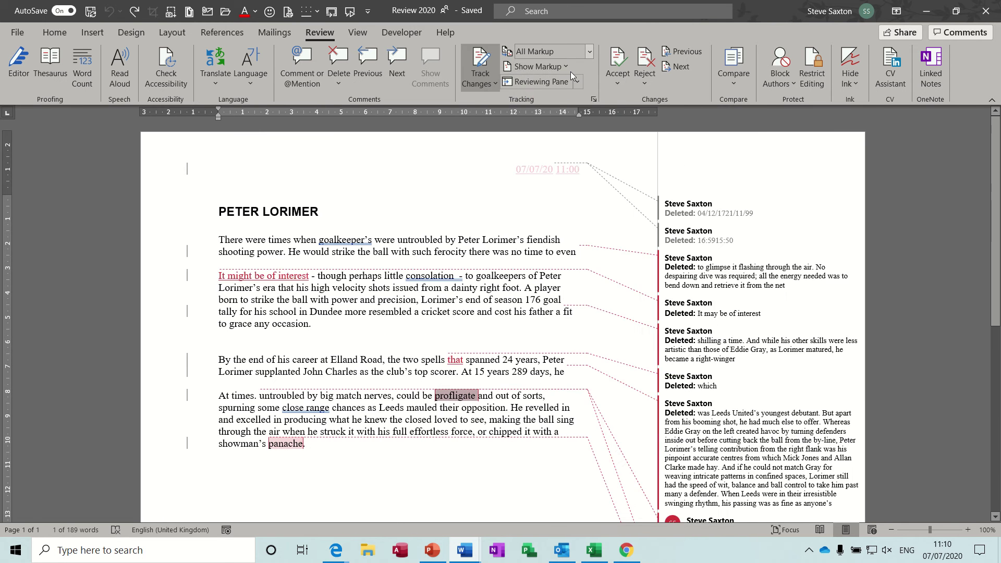
pyautogui.click(568, 67)
pyautogui.click(555, 122)
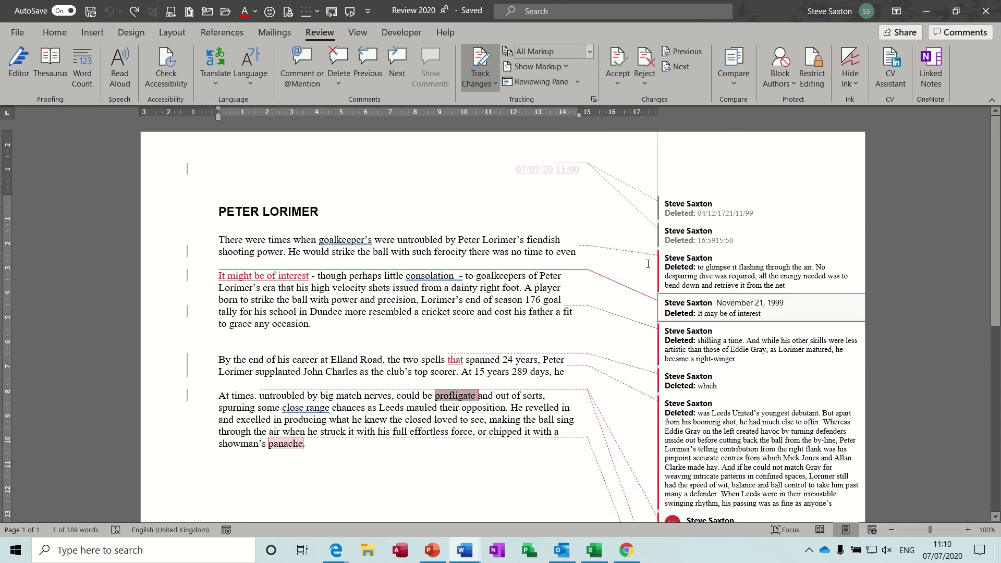
# Set the balloons option to Show All Revisions Inline.
pyautogui.click(566, 66)
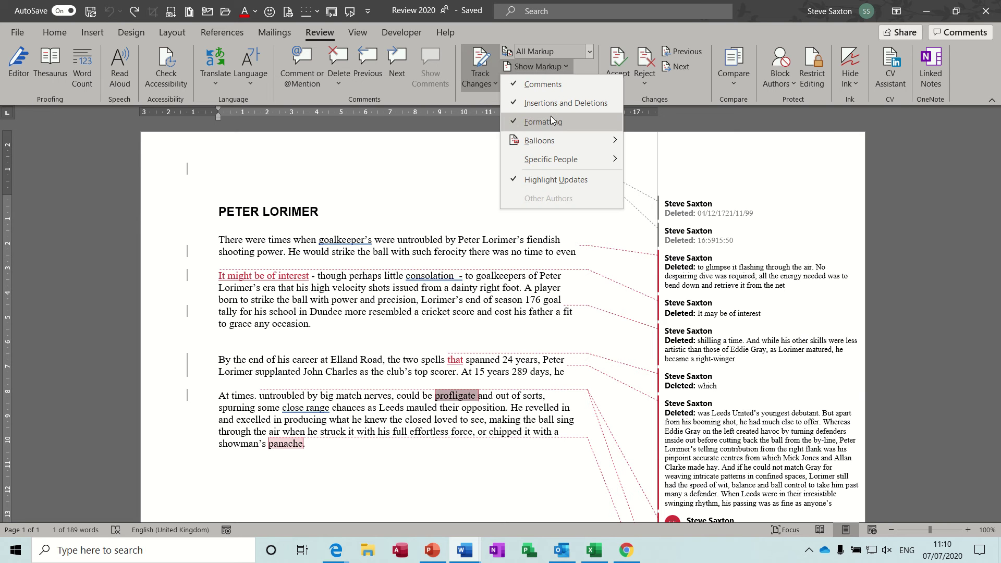
pyautogui.moveTo(546, 142)
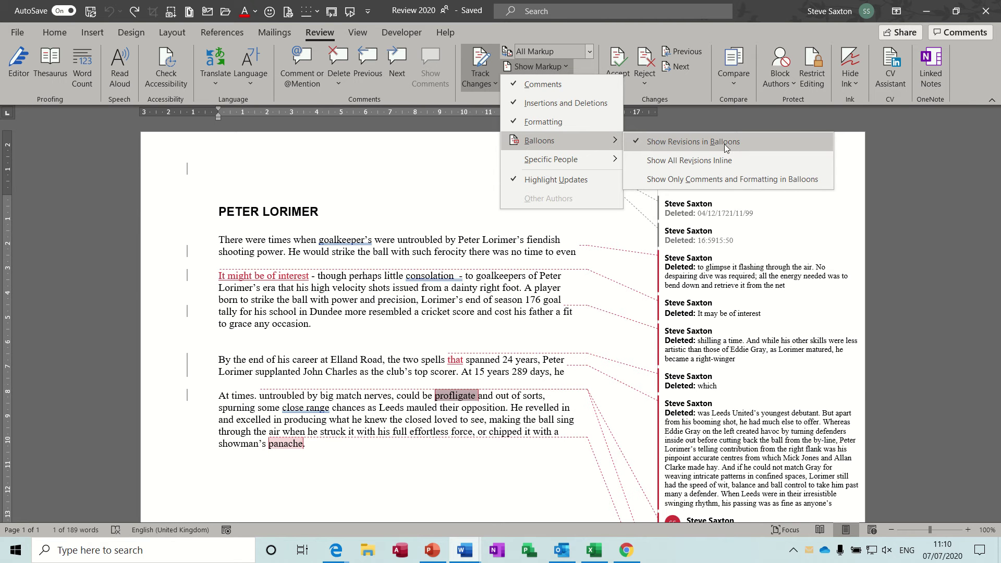
pyautogui.click(680, 165)
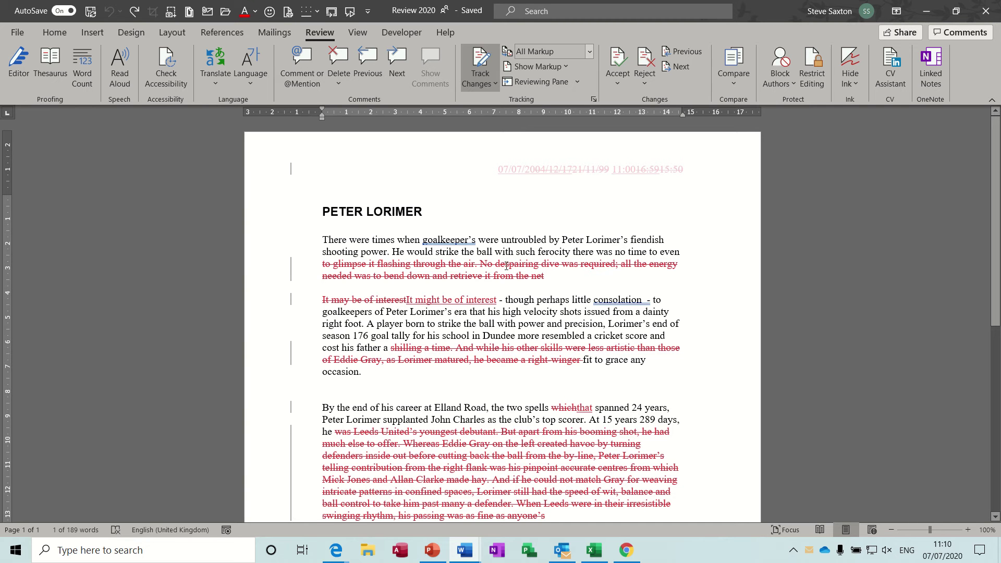
# Delete 'untroubled' and insert a person's name before 'Lorimer's' as tracked changes.
pyautogui.doubleClick(531, 240)
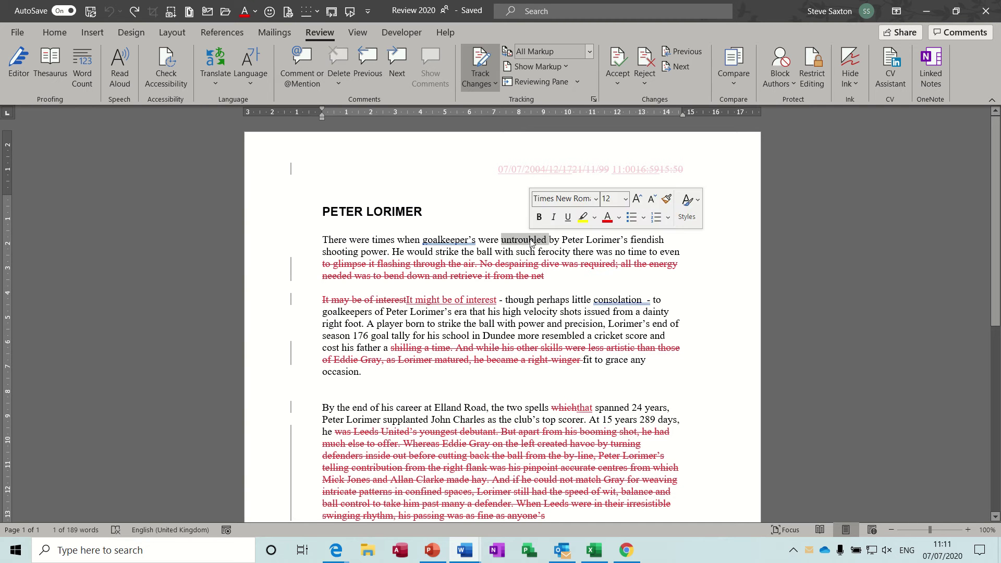
pyautogui.press('Delete')
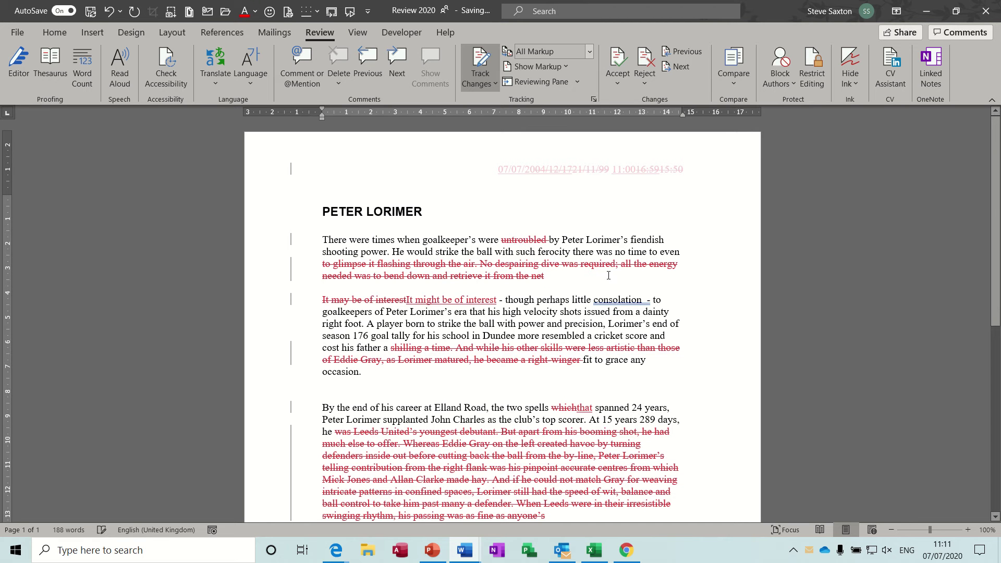
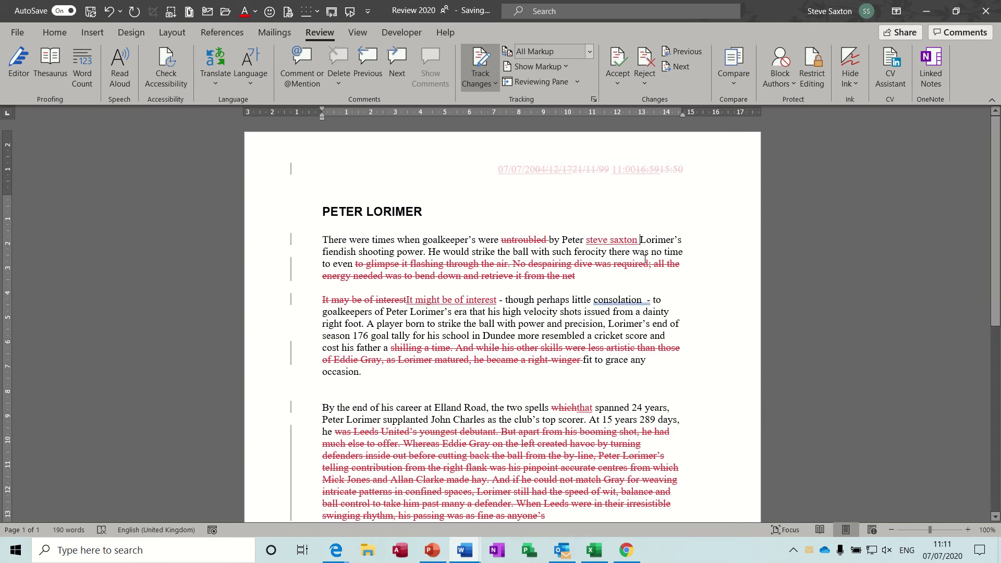
# Delete the 'with power and precision… resembled a' passage and make 'though' bold.
pyautogui.moveTo(497, 324); pyautogui.dragTo(592, 335)
pyautogui.press('Delete')
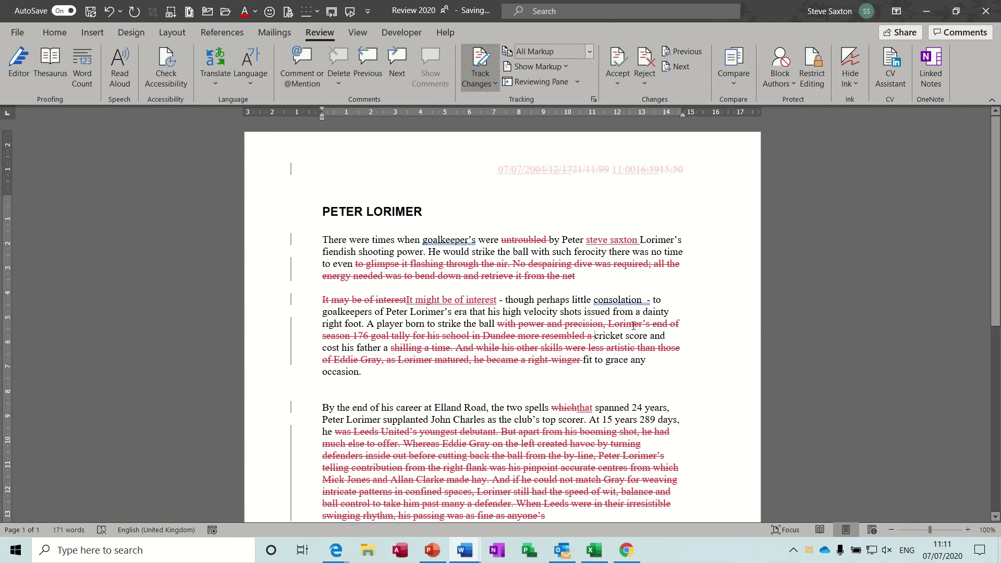
pyautogui.doubleClick(519, 300)
pyautogui.hotkey('ctrl', 'b')
# Make 'shooting' in the opening paragraph bold, italic and underlined.
pyautogui.click(534, 307)
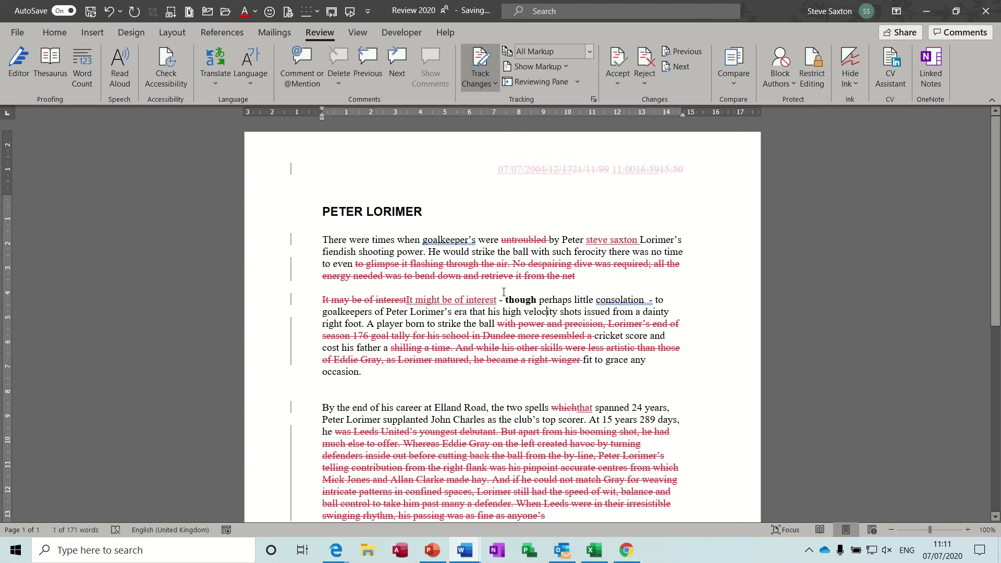
pyautogui.doubleClick(371, 252)
pyautogui.hotkey('ctrl', 'b')
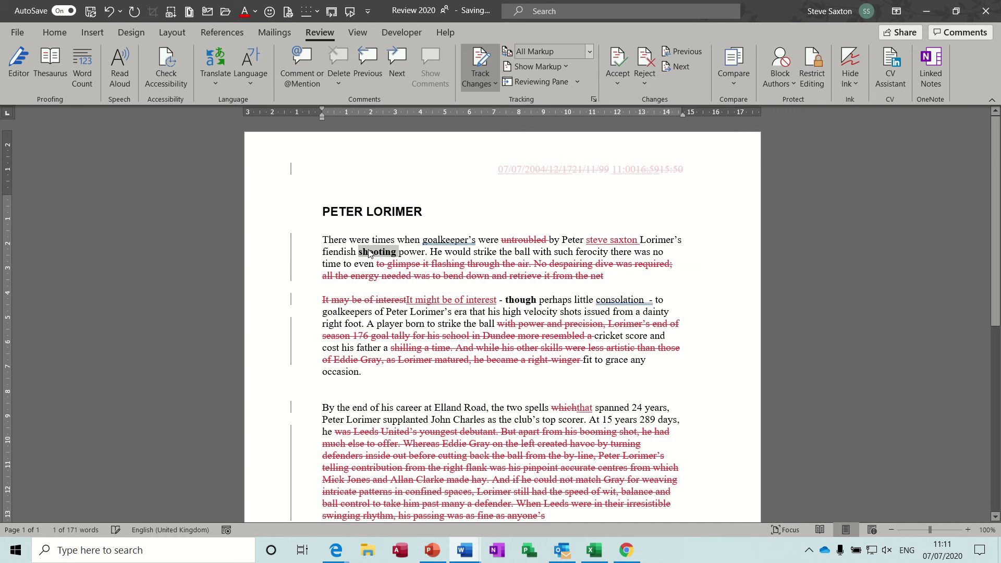
pyautogui.hotkey('ctrl', 'i')
pyautogui.hotkey('ctrl', 'u')
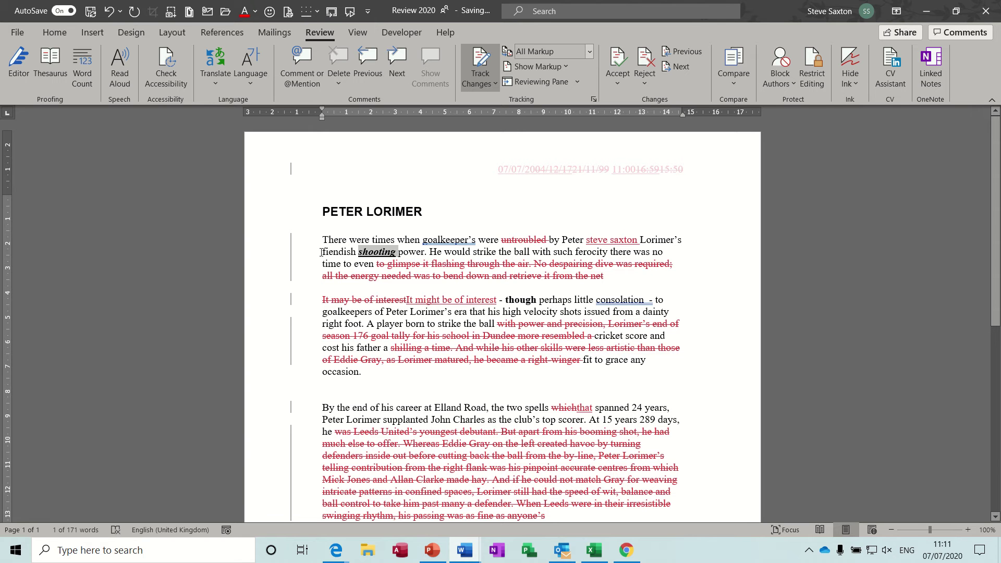
pyautogui.click(396, 254)
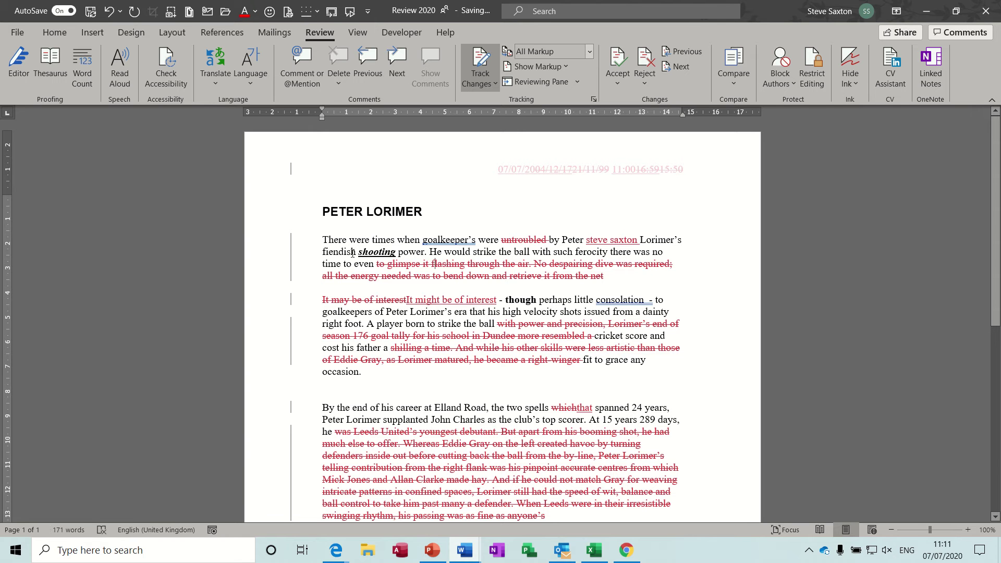
pyautogui.click(435, 264)
# Set the balloons option to Show Revisions in Balloons.
pyautogui.click(568, 69)
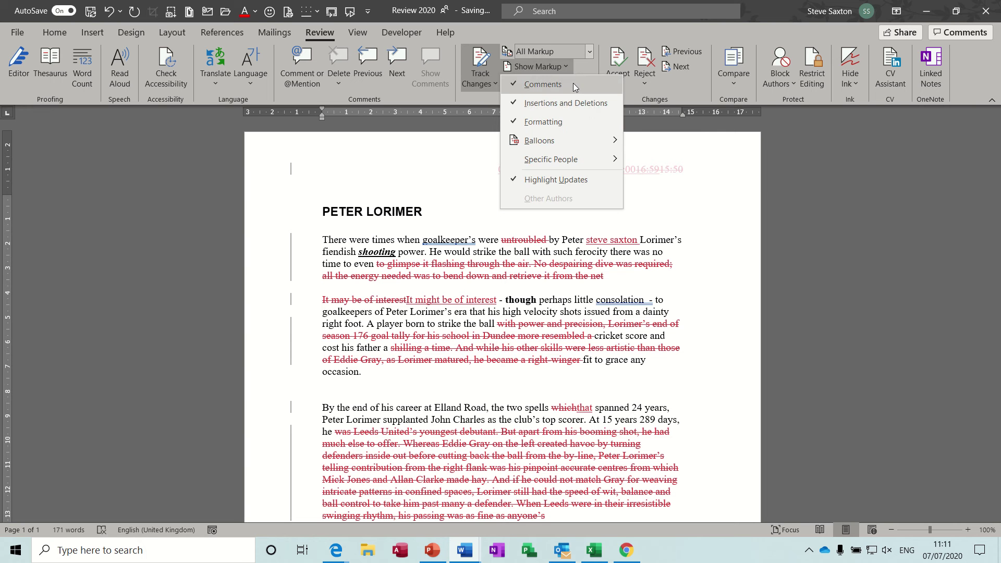
pyautogui.moveTo(599, 140)
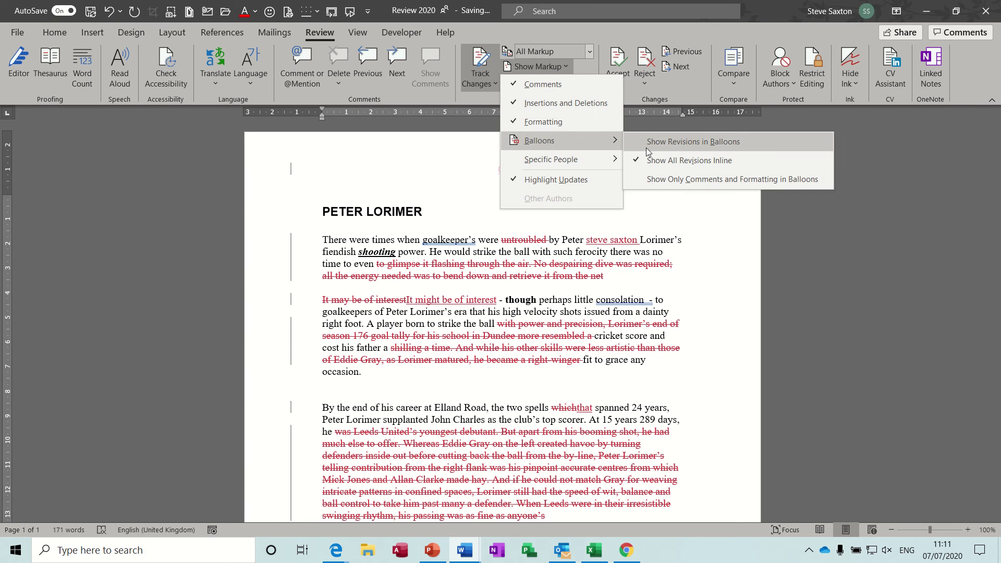
pyautogui.click(711, 142)
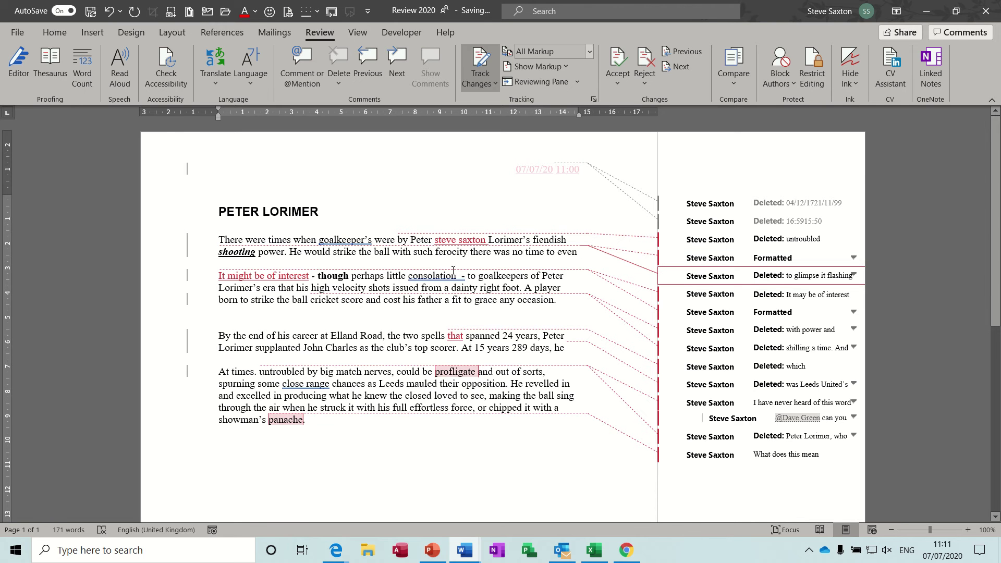
# Bold 'shots' and 'father' and delete 'grace' as tracked changes.
pyautogui.doubleClick(382, 289)
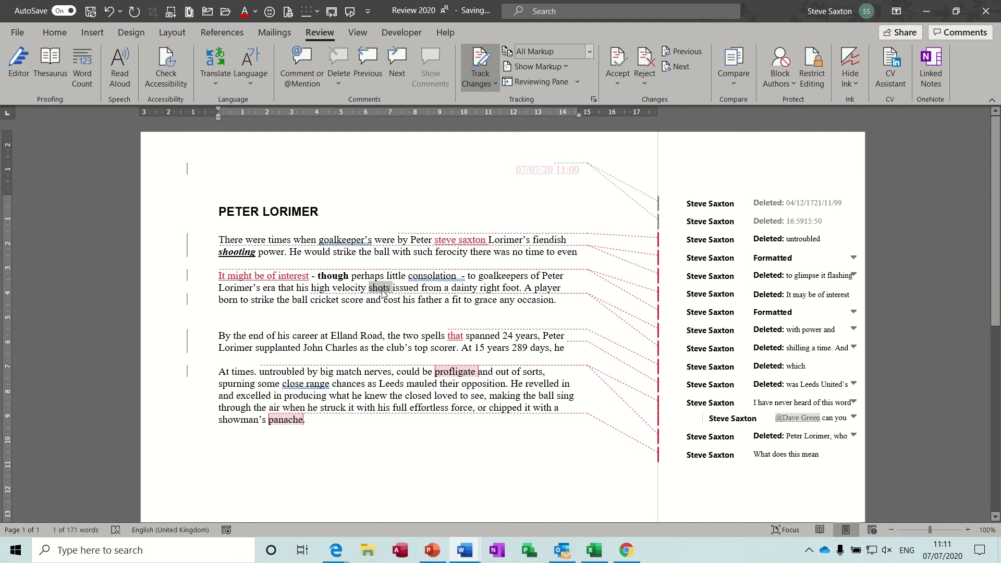
pyautogui.hotkey('ctrl', 'b')
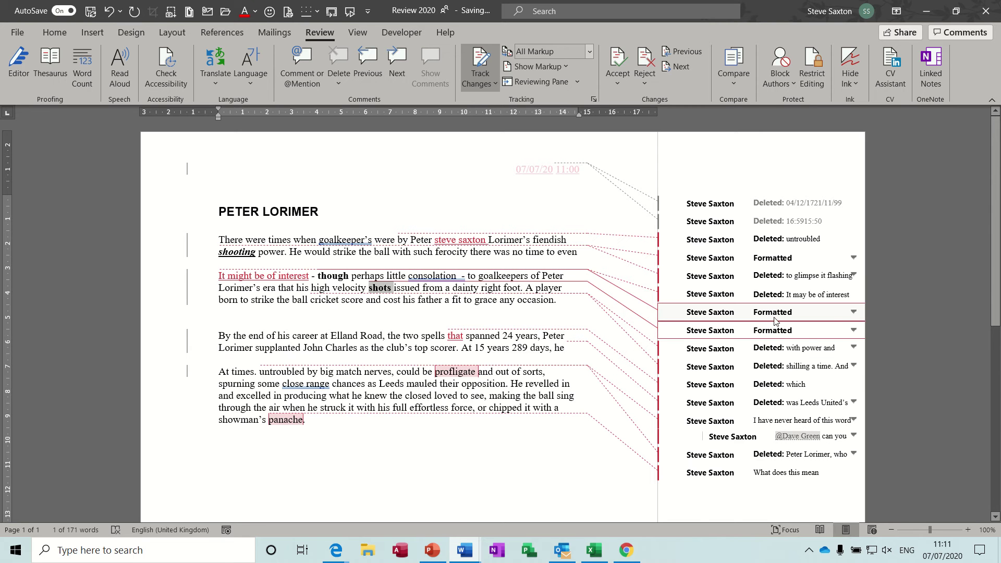
pyautogui.doubleClick(420, 301)
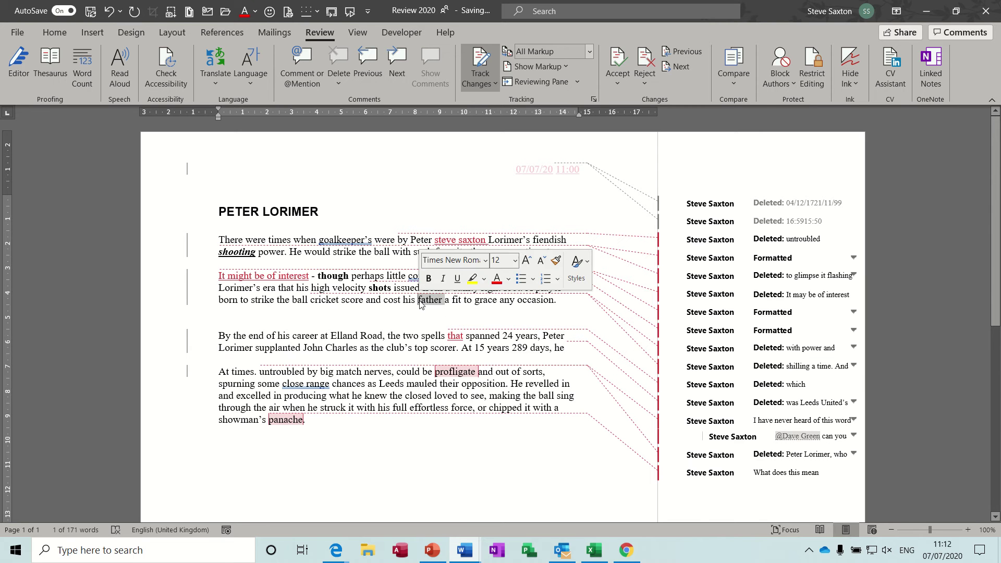
pyautogui.hotkey('ctrl', 'b')
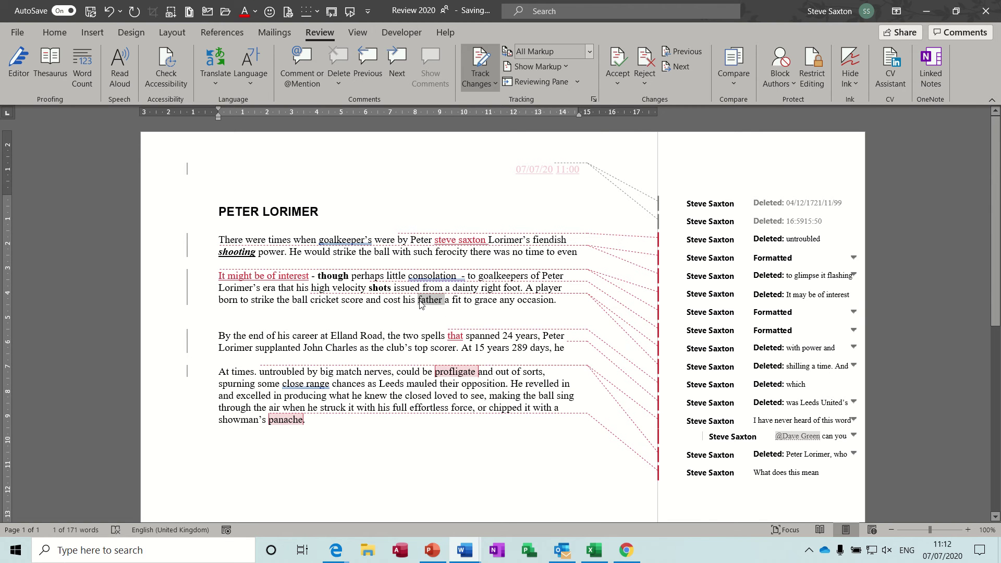
pyautogui.doubleClick(486, 301)
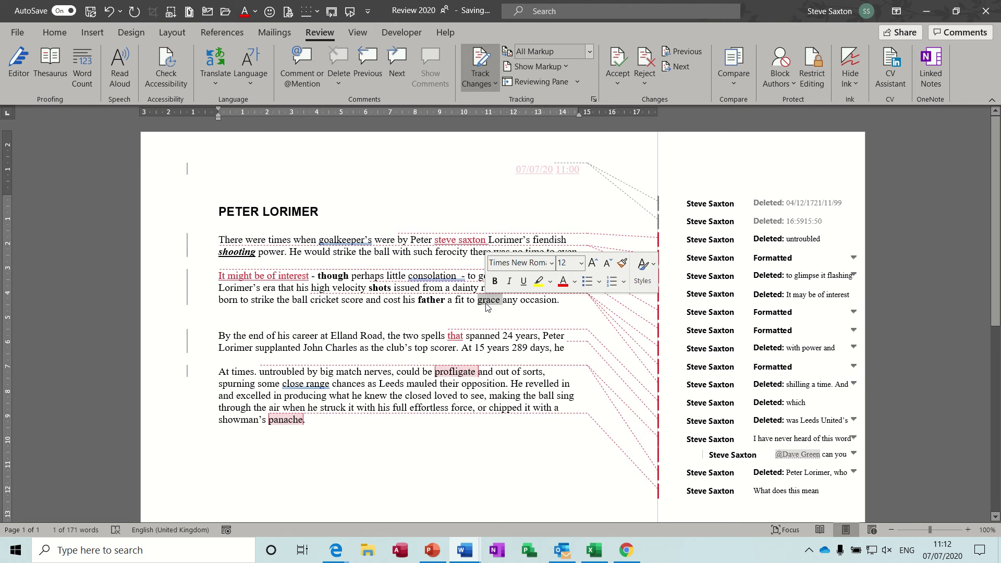
pyautogui.press('Delete')
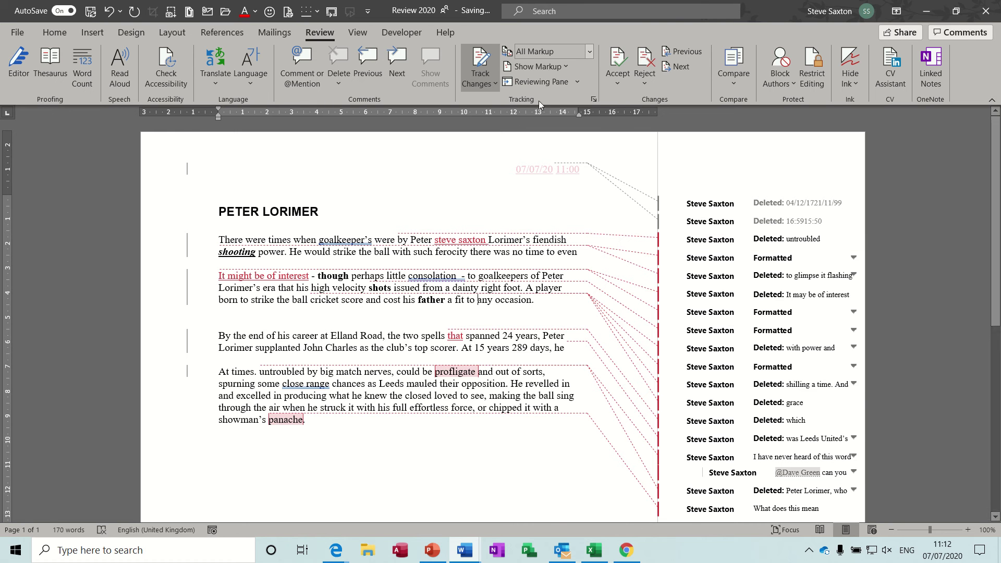
# Try comments-and-formatting-only balloons, then revert to showing all revisions in balloons.
pyautogui.click(570, 68)
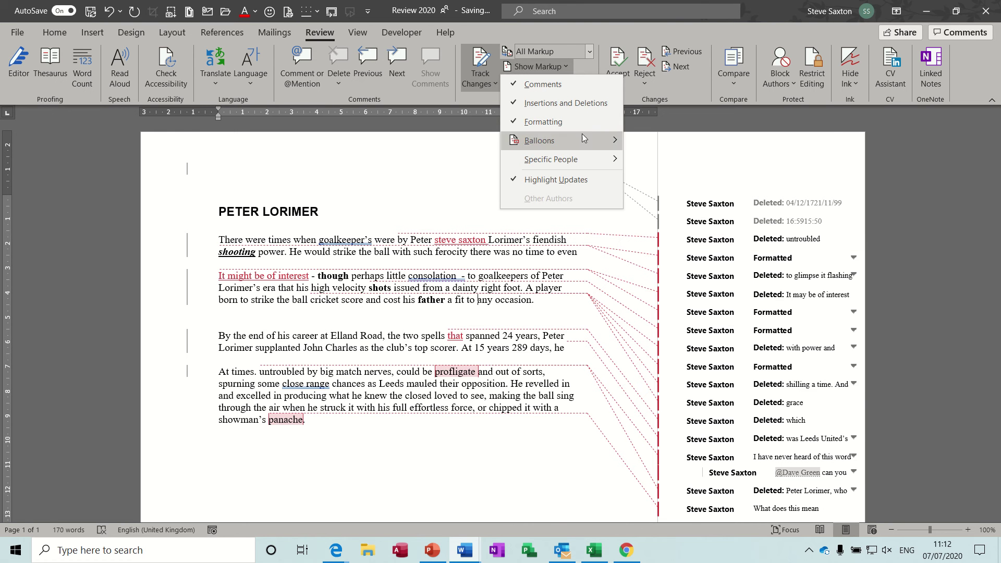
pyautogui.moveTo(583, 139)
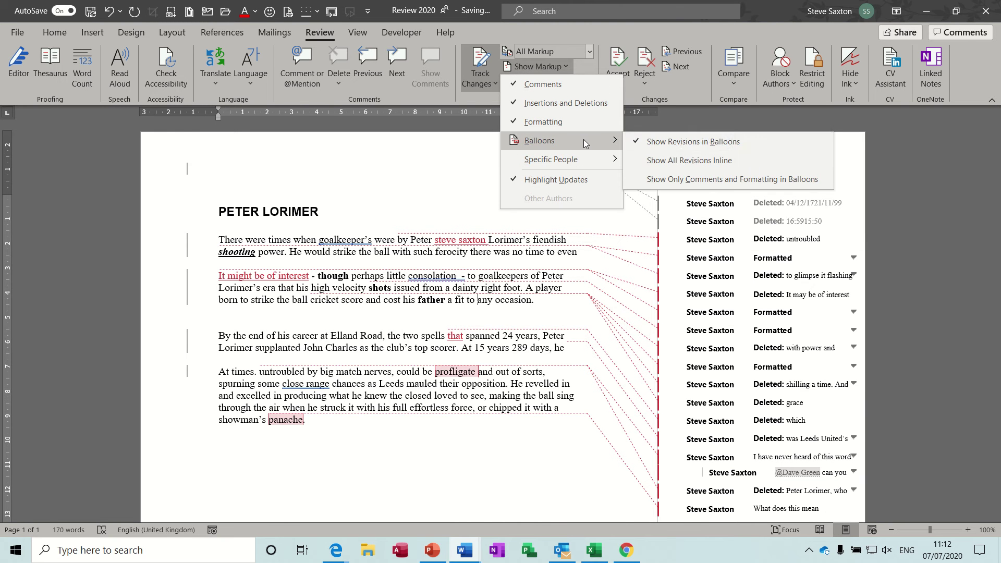
pyautogui.click(655, 180)
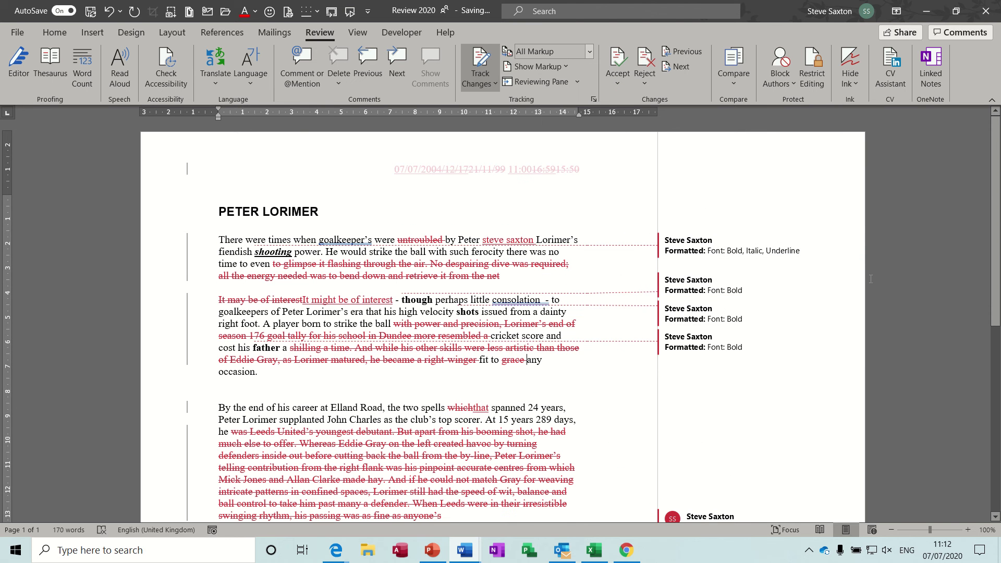
pyautogui.moveTo(996, 171)
pyautogui.mouseDown()
pyautogui.moveTo(998, 292)
pyautogui.moveTo(997, 172)
pyautogui.mouseUp()
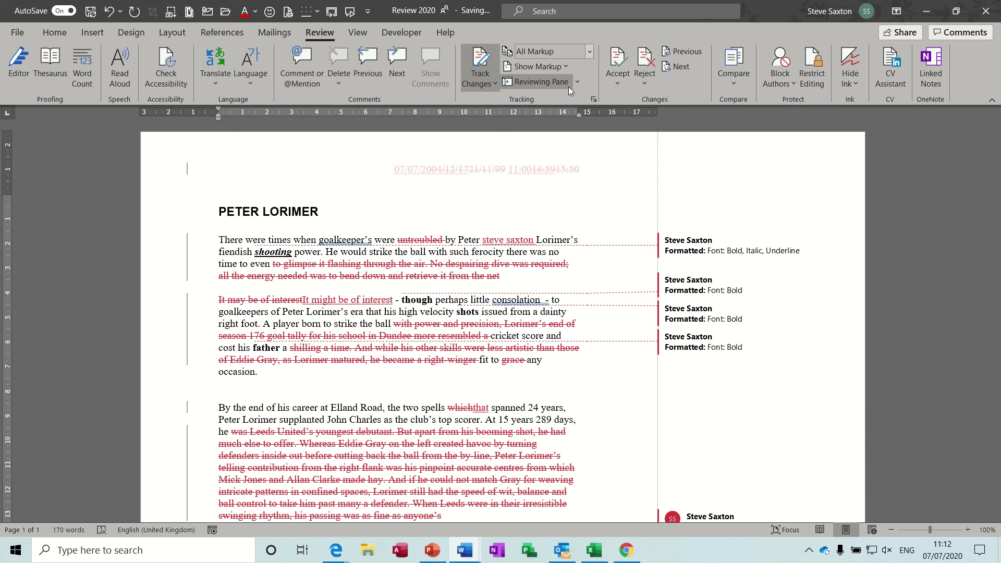
pyautogui.click(566, 67)
pyautogui.moveTo(608, 139)
pyautogui.click(650, 142)
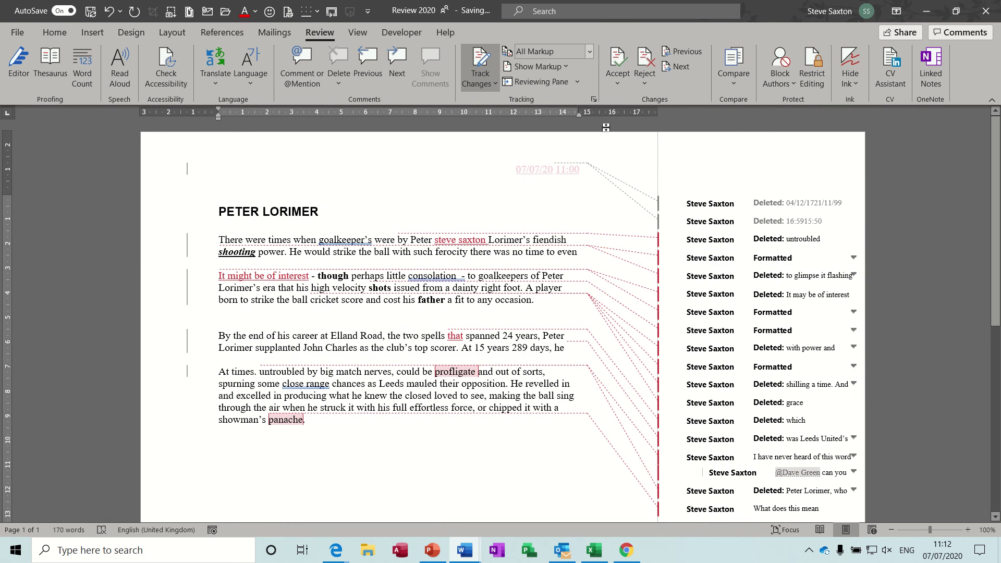
pyautogui.click(568, 68)
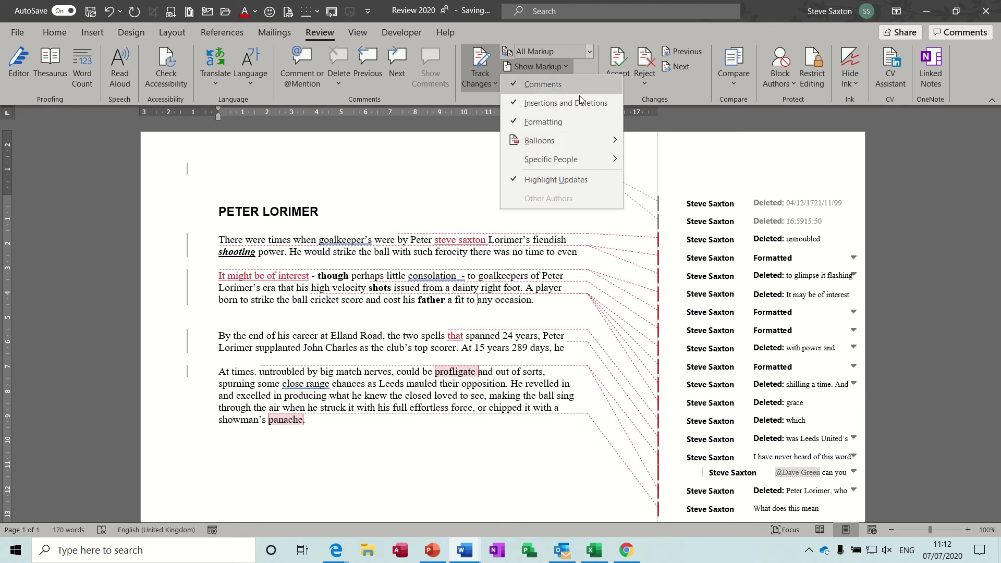
pyautogui.moveTo(607, 157)
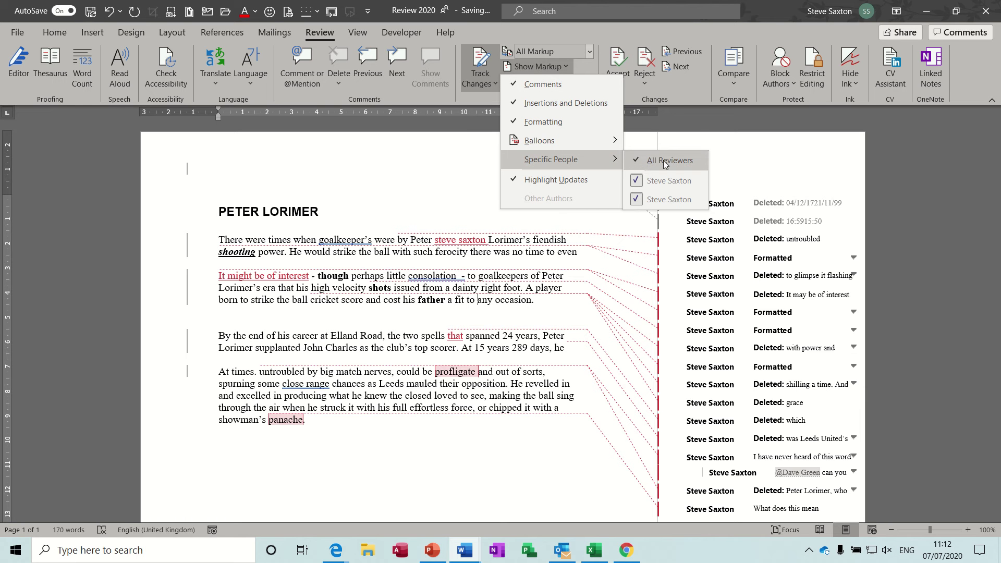
pyautogui.click(645, 180)
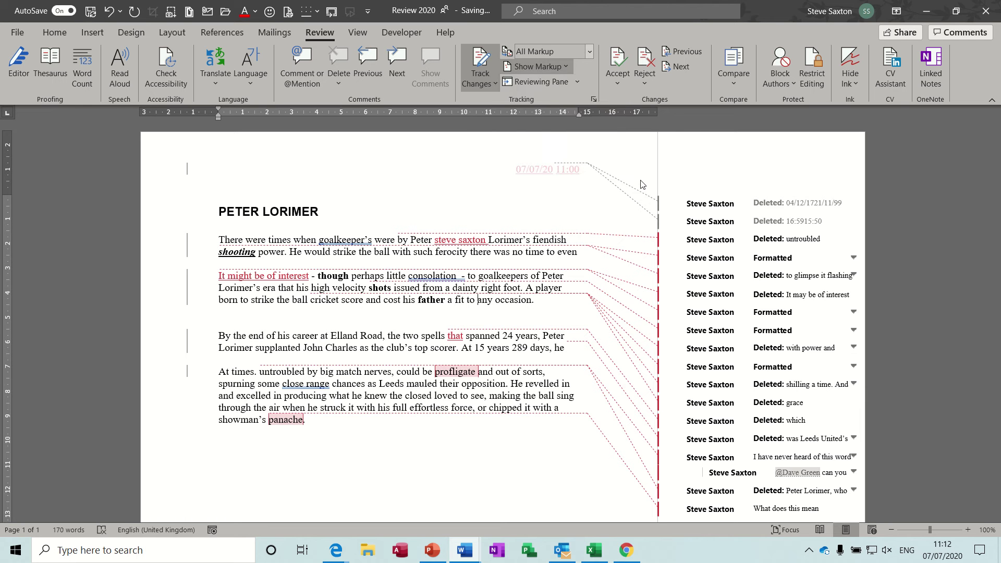
pyautogui.click(579, 82)
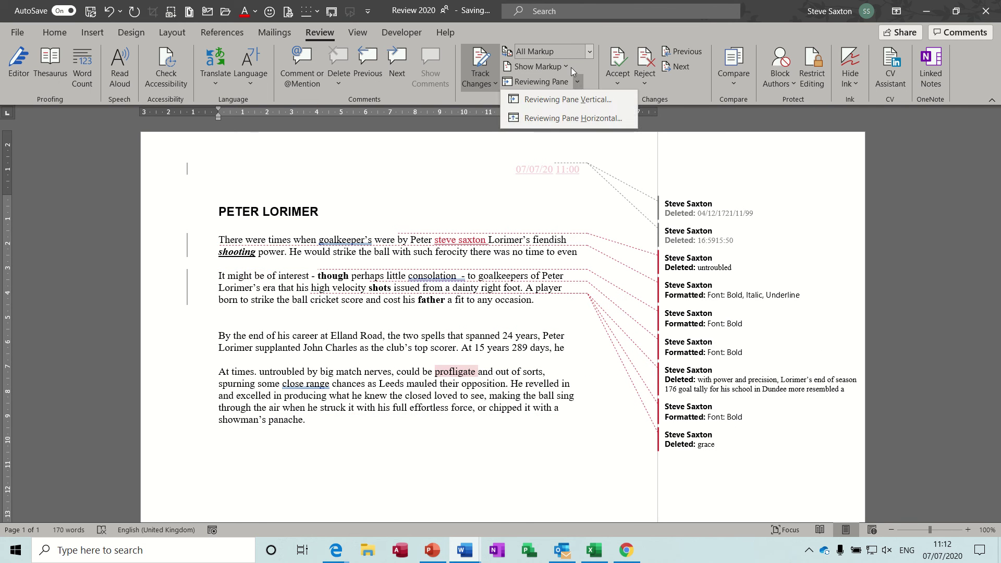
pyautogui.click(567, 67)
pyautogui.moveTo(608, 159)
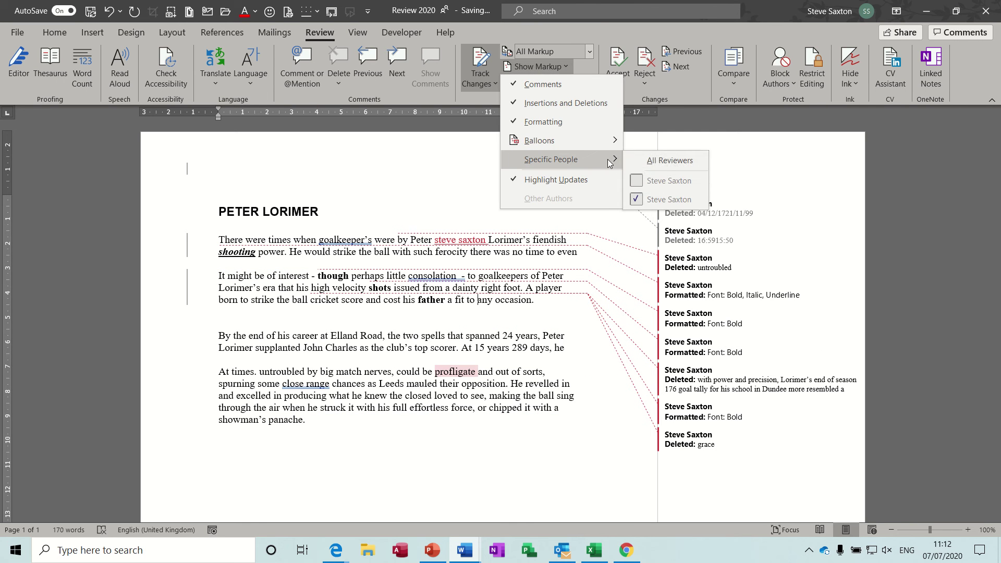
pyautogui.click(638, 200)
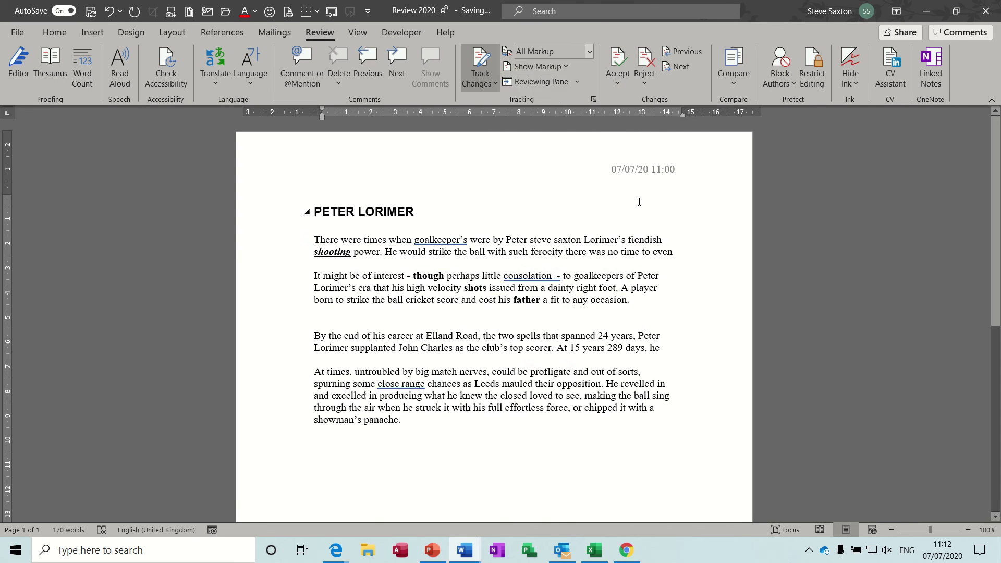
pyautogui.click(568, 66)
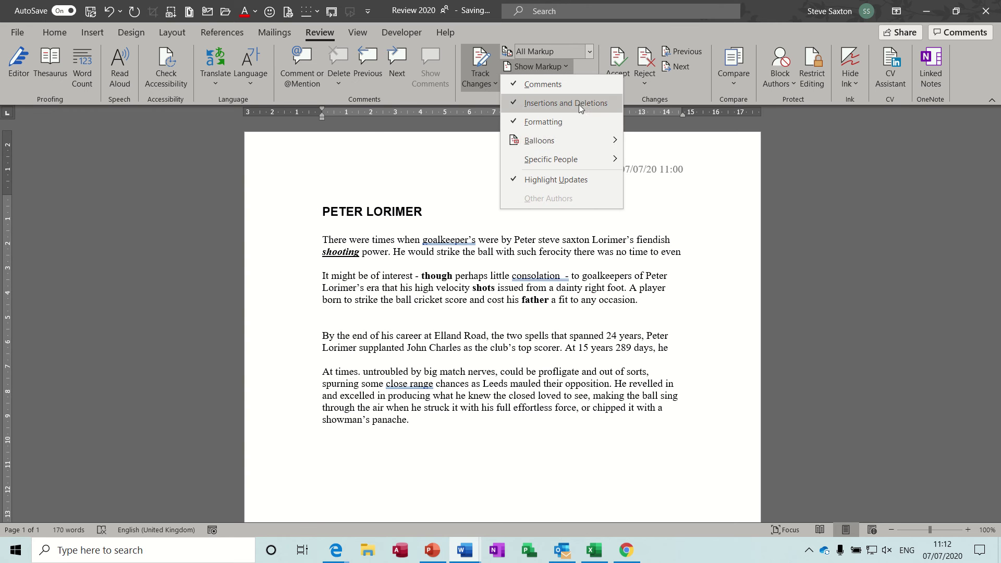
pyautogui.moveTo(602, 157)
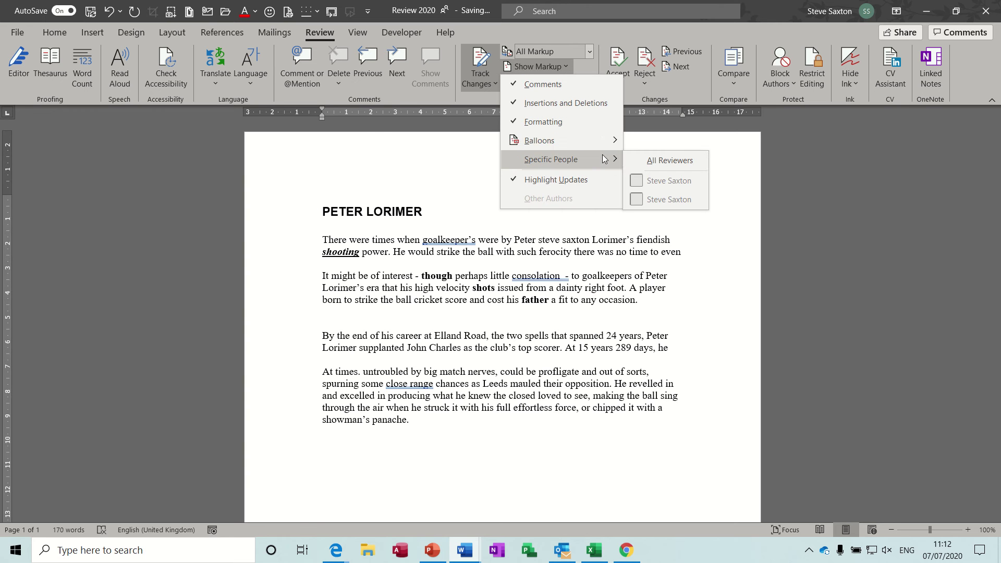
pyautogui.click(634, 180)
pyautogui.click(567, 66)
pyautogui.moveTo(605, 149)
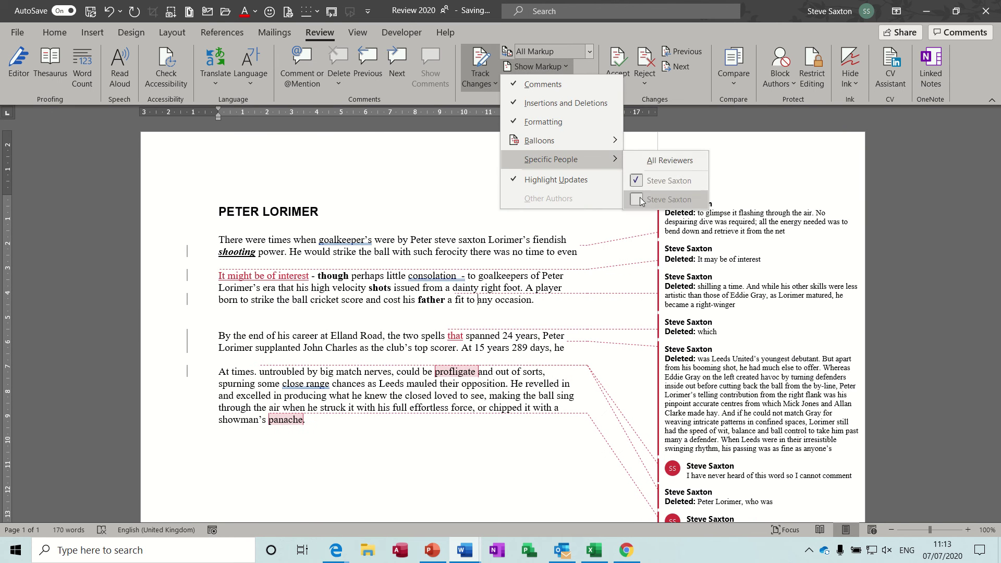
pyautogui.click(639, 198)
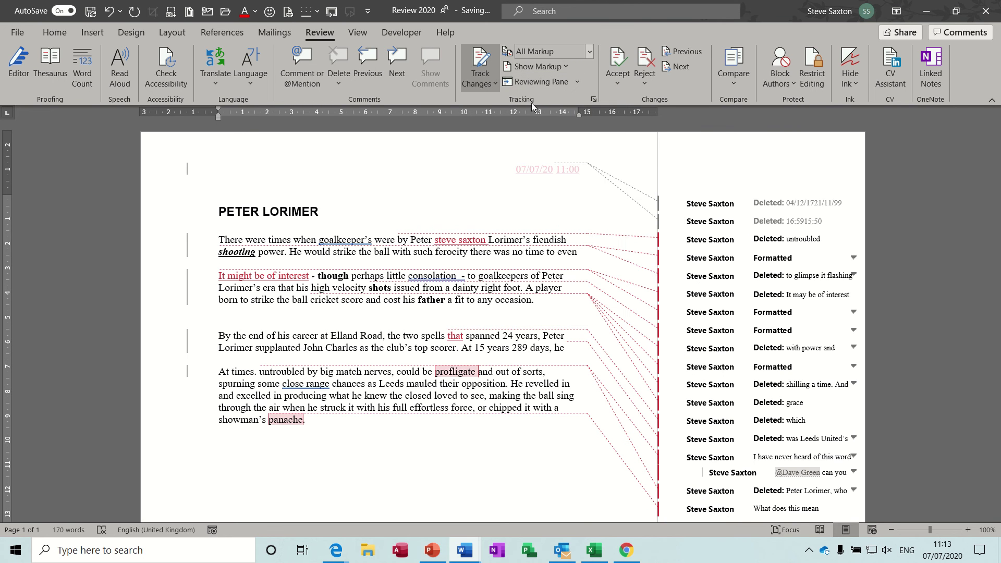
# Review the Track Changes Options, Advanced settings and user name settings, closing each unchanged.
pyautogui.click(594, 99)
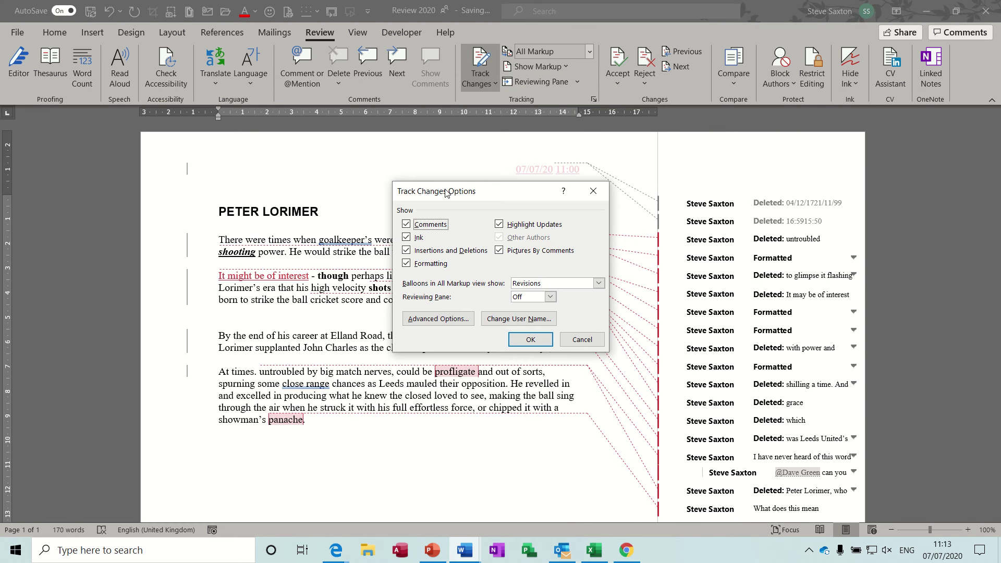
pyautogui.moveTo(483, 196); pyautogui.dragTo(490, 174)
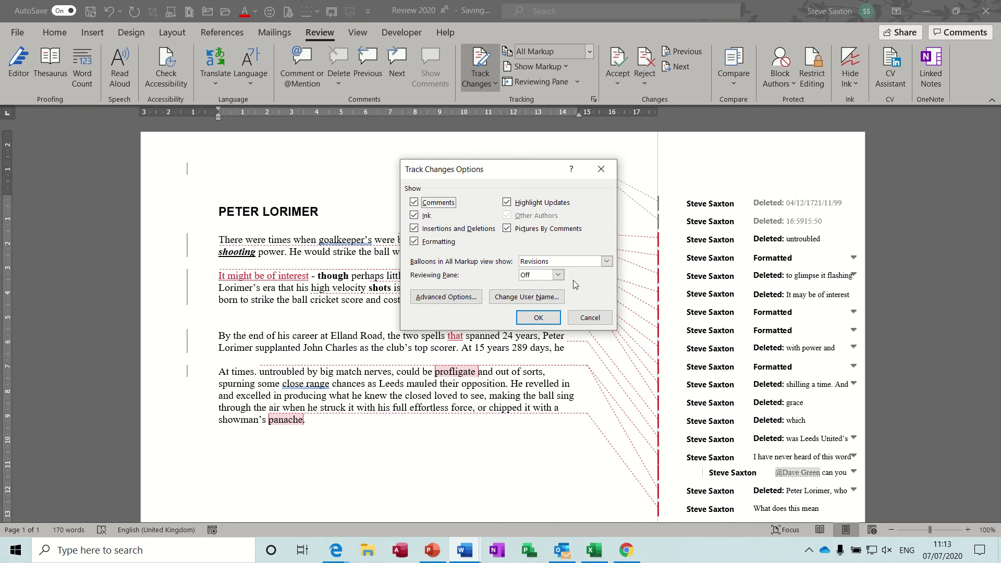
pyautogui.click(449, 300)
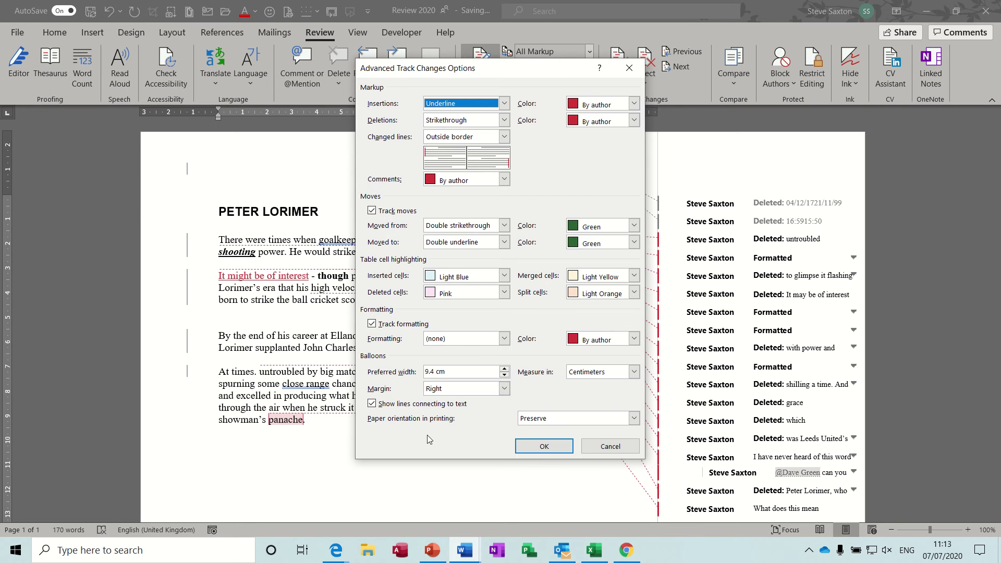
pyautogui.click(539, 448)
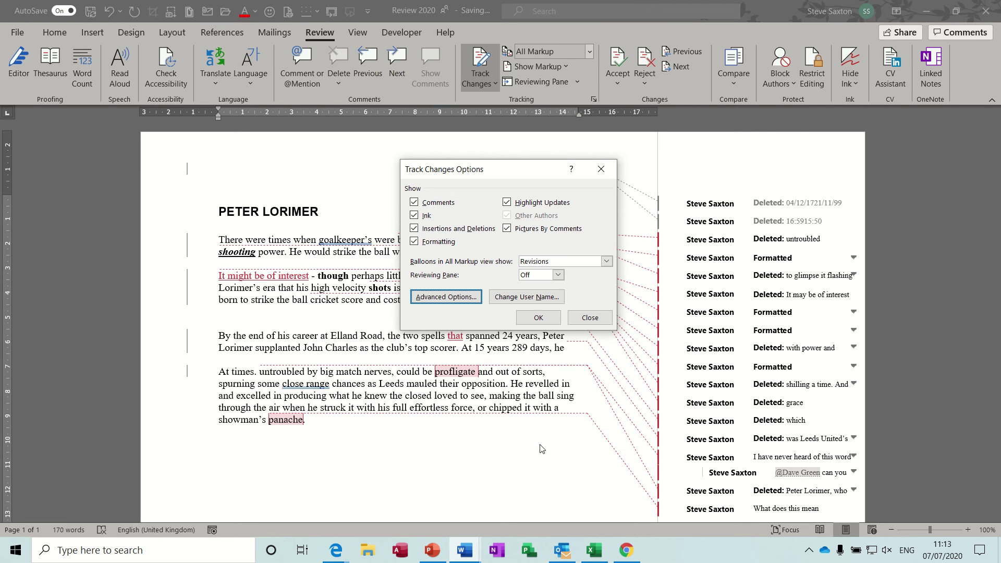
pyautogui.click(545, 296)
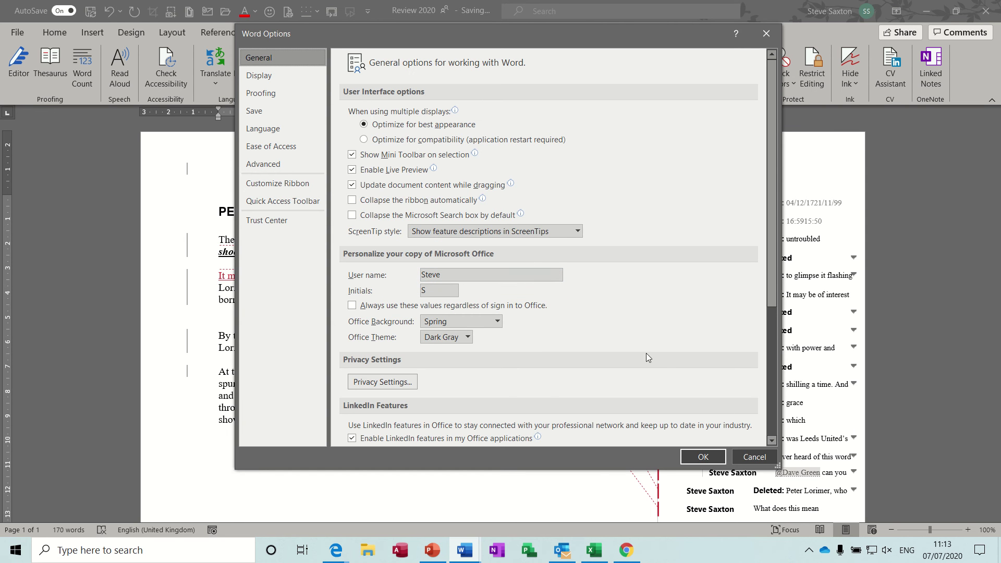
pyautogui.click(702, 457)
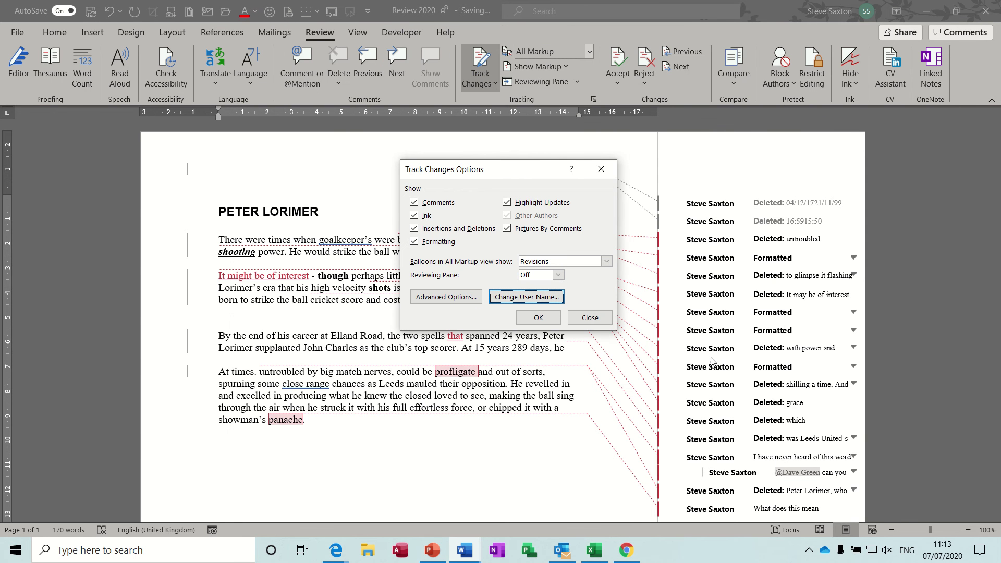
pyautogui.click(546, 322)
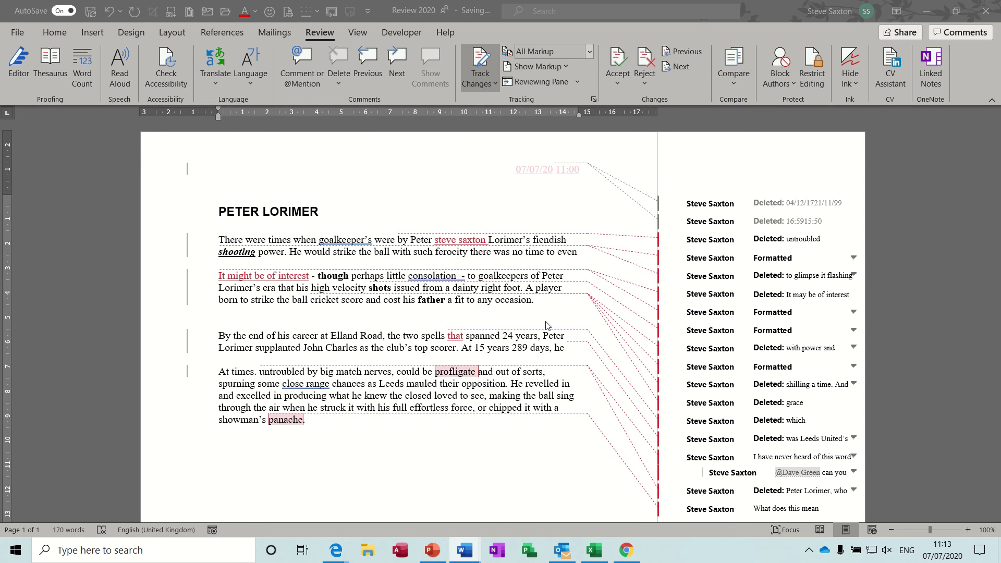
pyautogui.click(577, 86)
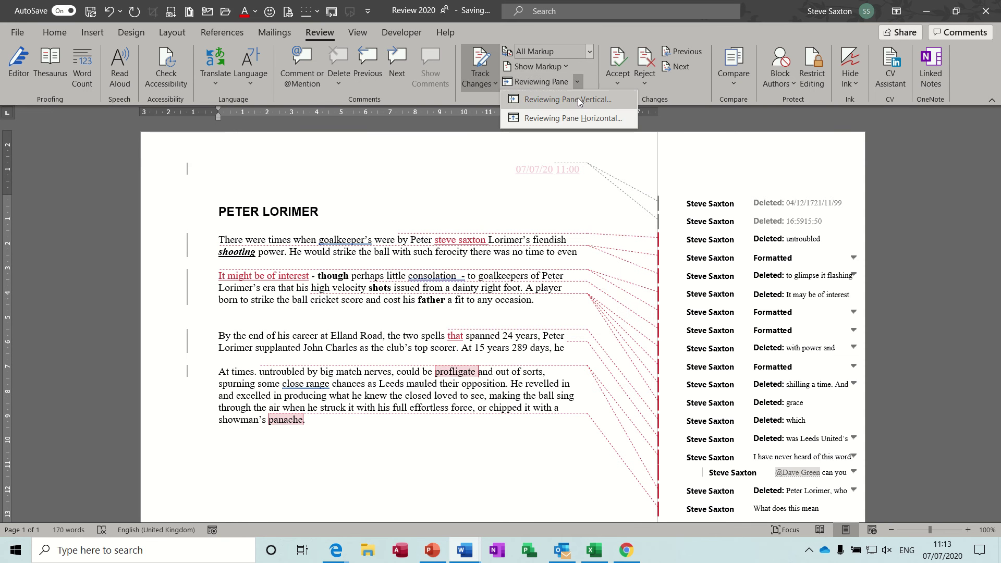
pyautogui.click(582, 104)
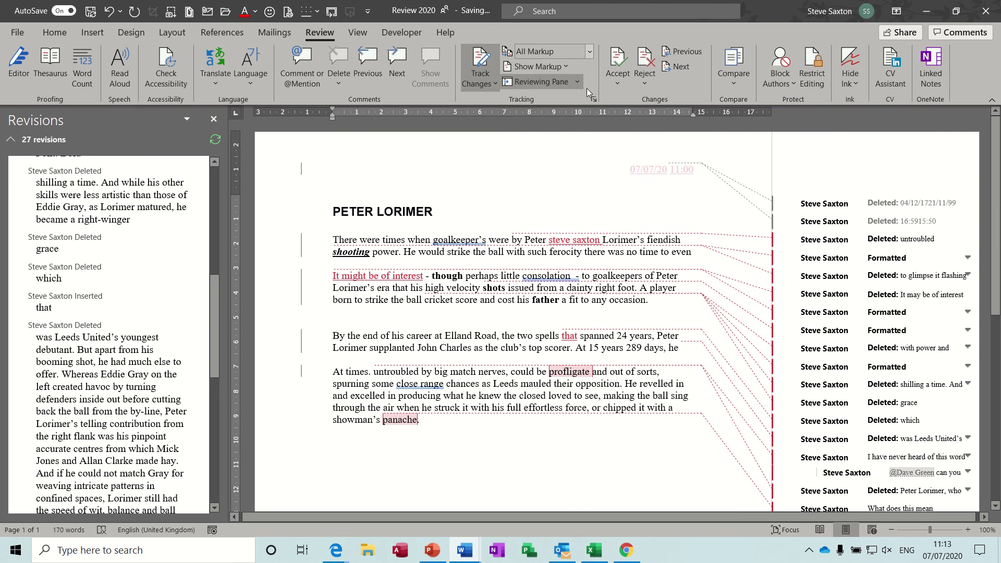
pyautogui.click(577, 81)
pyautogui.click(564, 117)
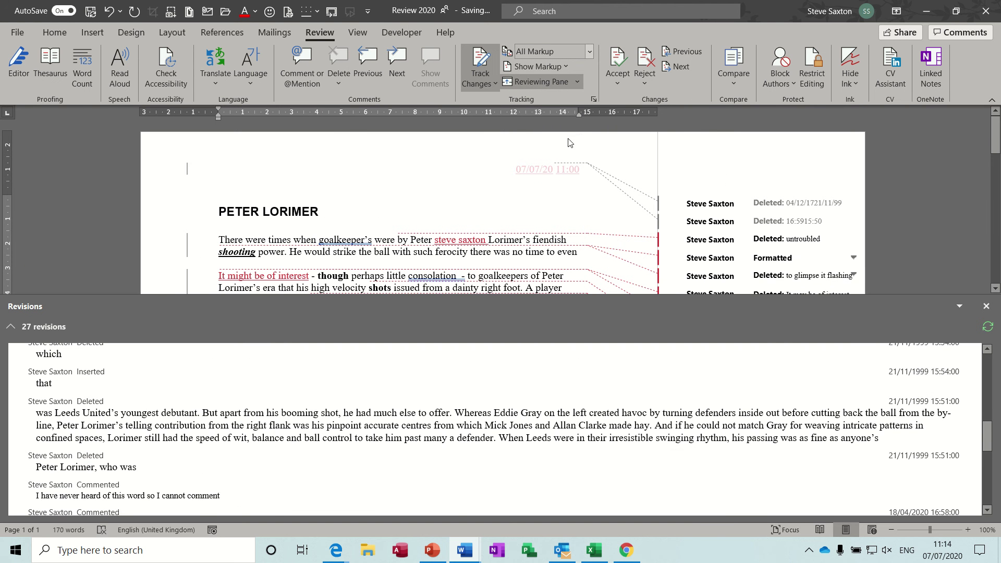
pyautogui.click(558, 83)
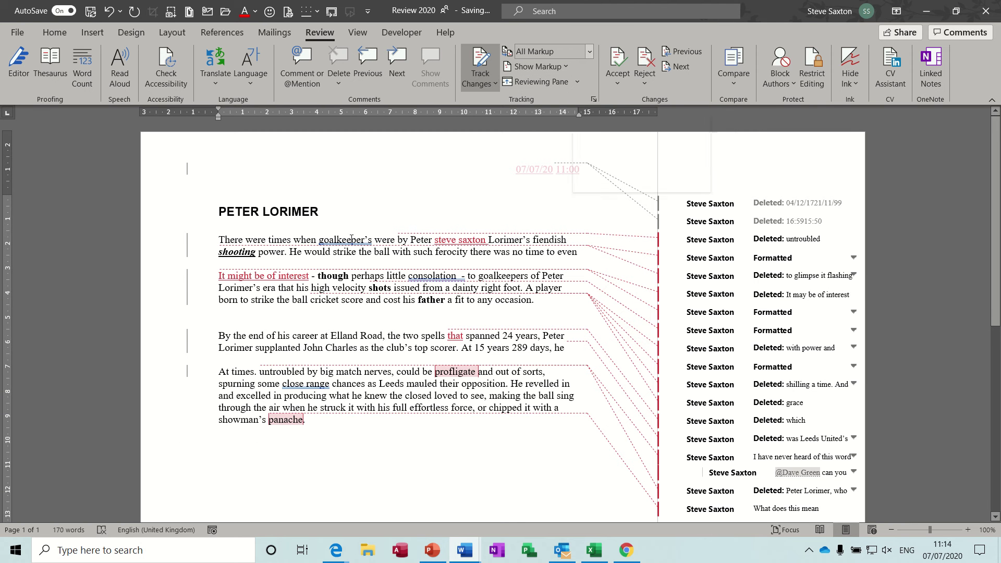
pyautogui.click(221, 239)
# Accept or reject each change: keep 'untroubled' deletion, reject bold formatting, restore 'with power and precision'.
pyautogui.click(617, 61)
pyautogui.click(617, 61)
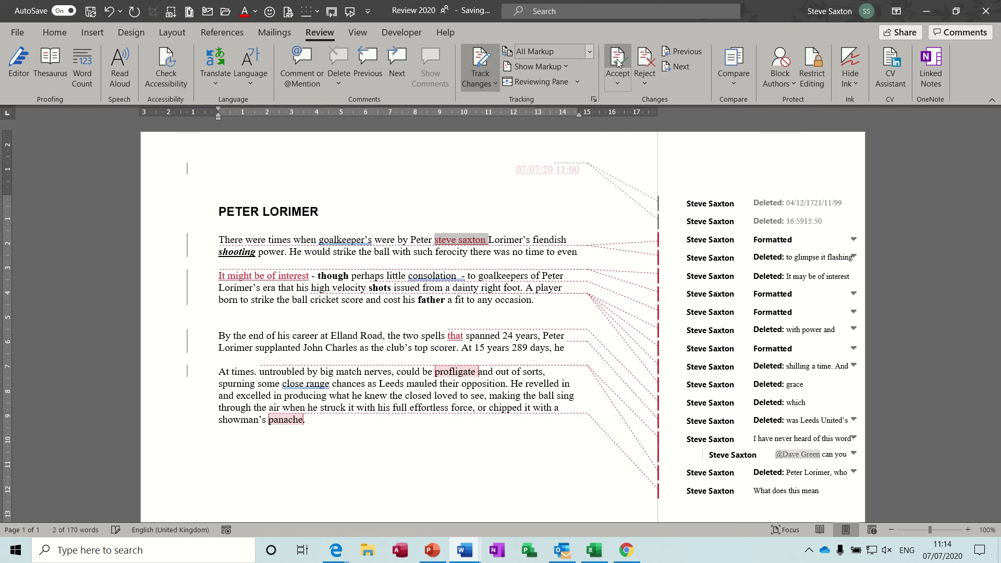
pyautogui.click(617, 61)
pyautogui.click(653, 60)
pyautogui.click(649, 60)
pyautogui.click(610, 57)
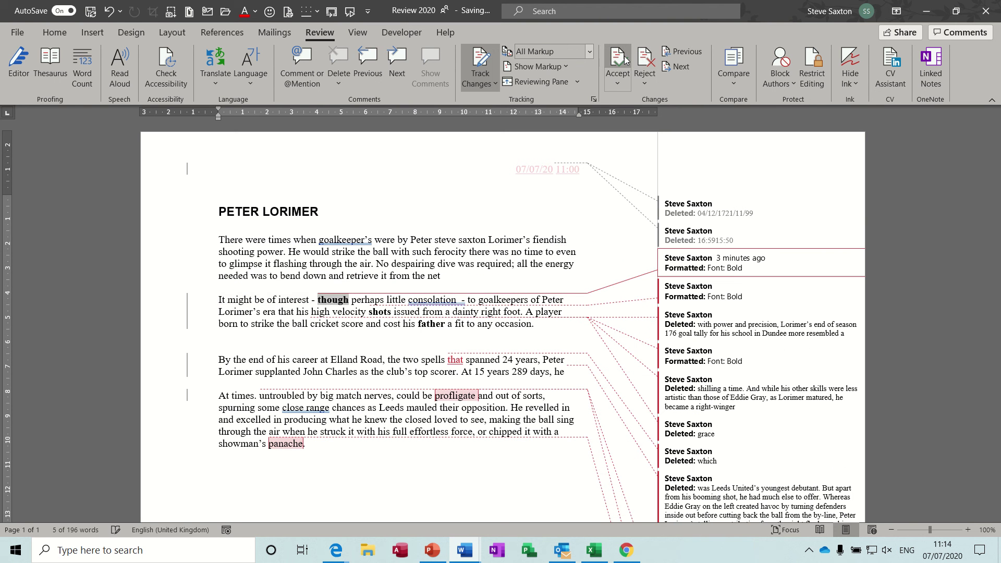
pyautogui.click(648, 64)
pyautogui.click(648, 63)
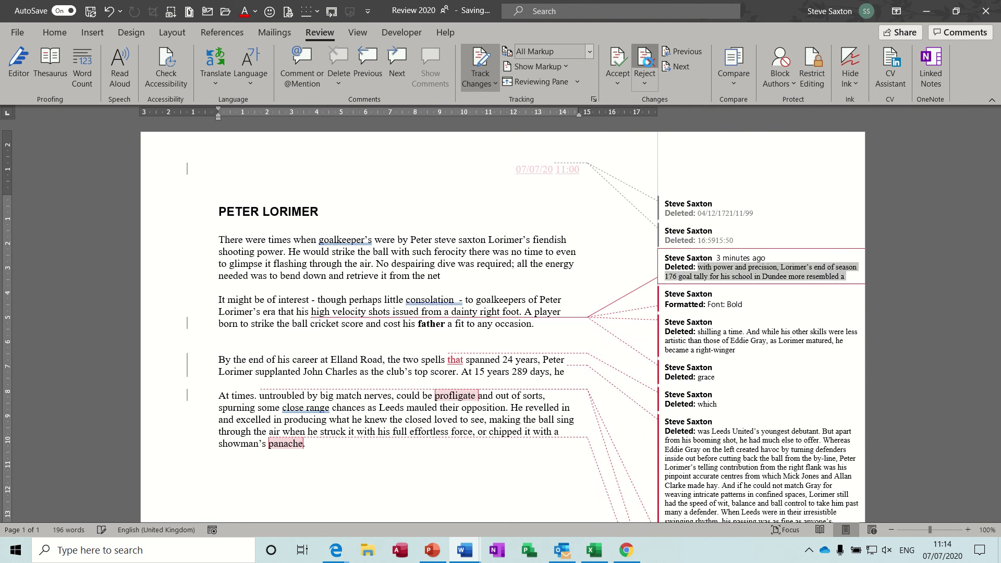
pyautogui.click(645, 62)
pyautogui.click(642, 63)
pyautogui.click(619, 61)
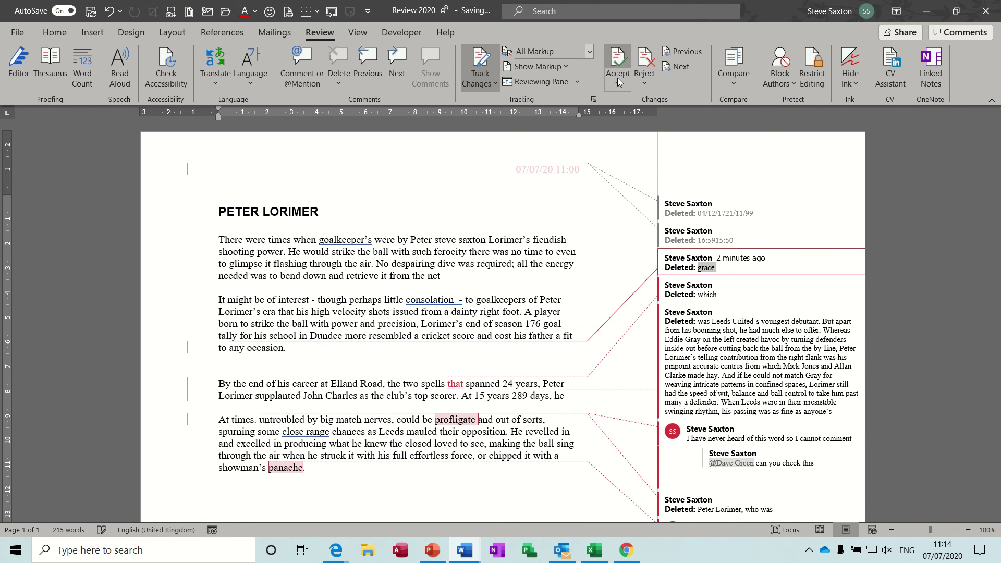
# Accept all remaining tracked changes with Accept All Changes.
pyautogui.click(617, 86)
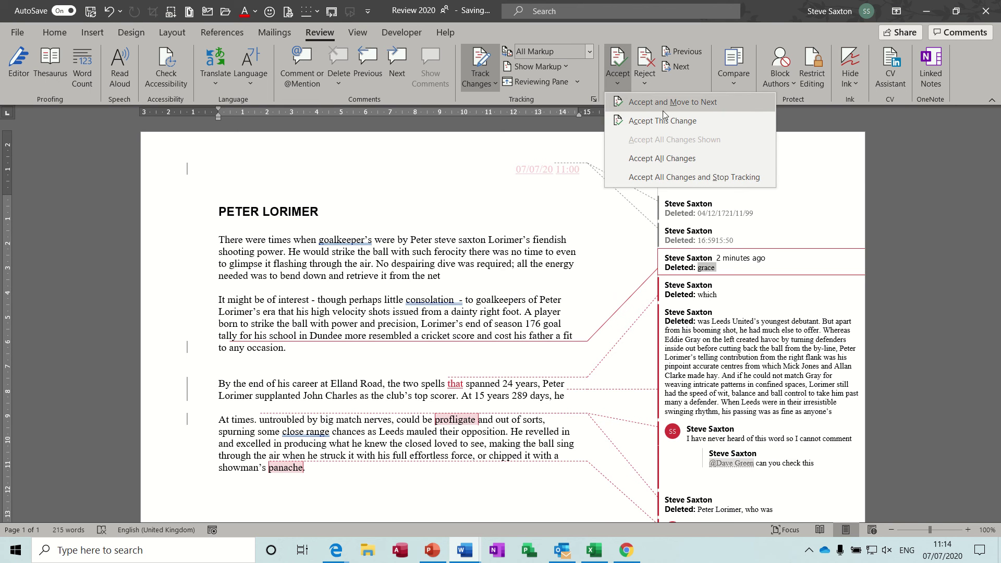
pyautogui.click(645, 162)
pyautogui.click(701, 432)
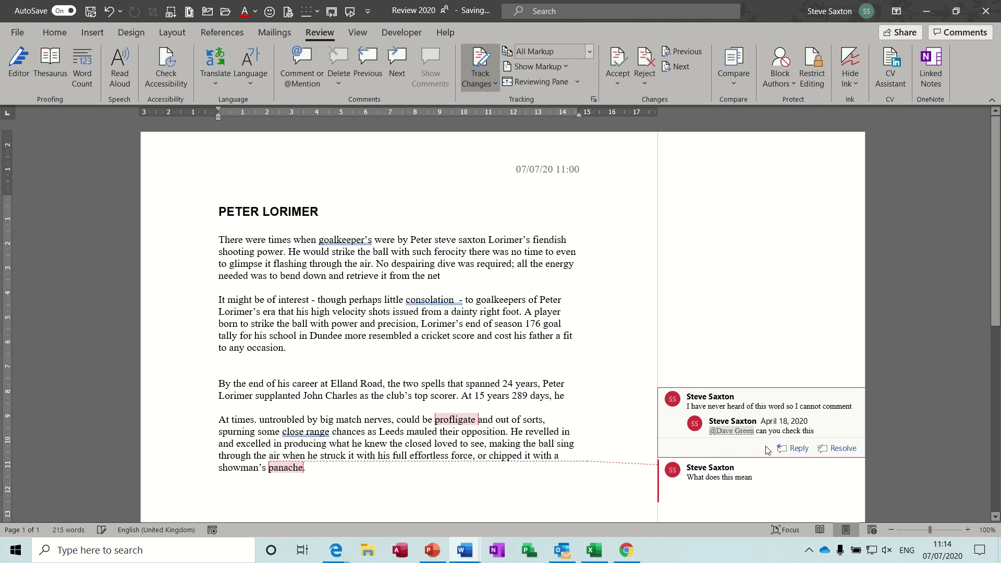
# Resolve the first comment thread and the 'What does this mean' comment.
pyautogui.click(829, 449)
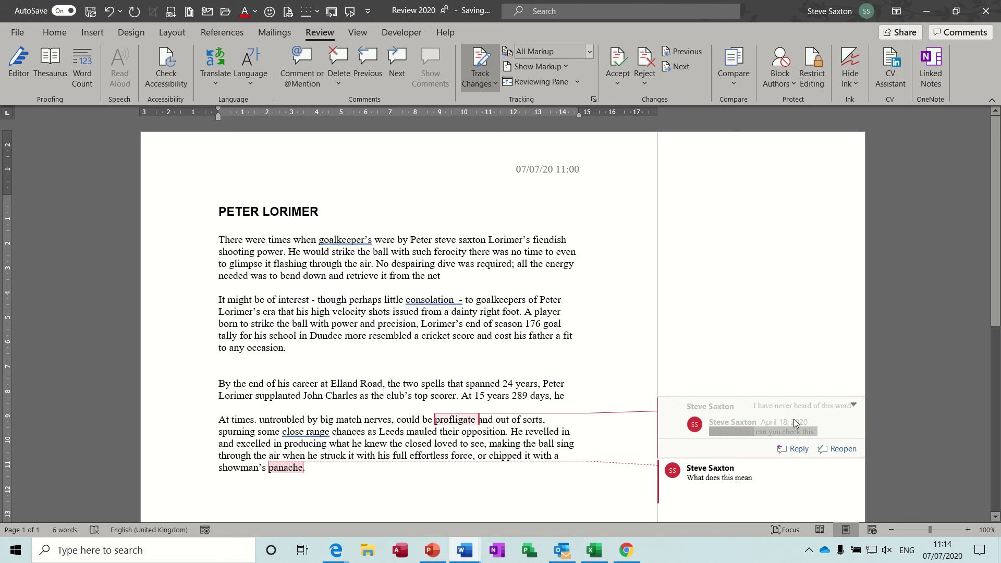
pyautogui.click(718, 472)
pyautogui.click(836, 495)
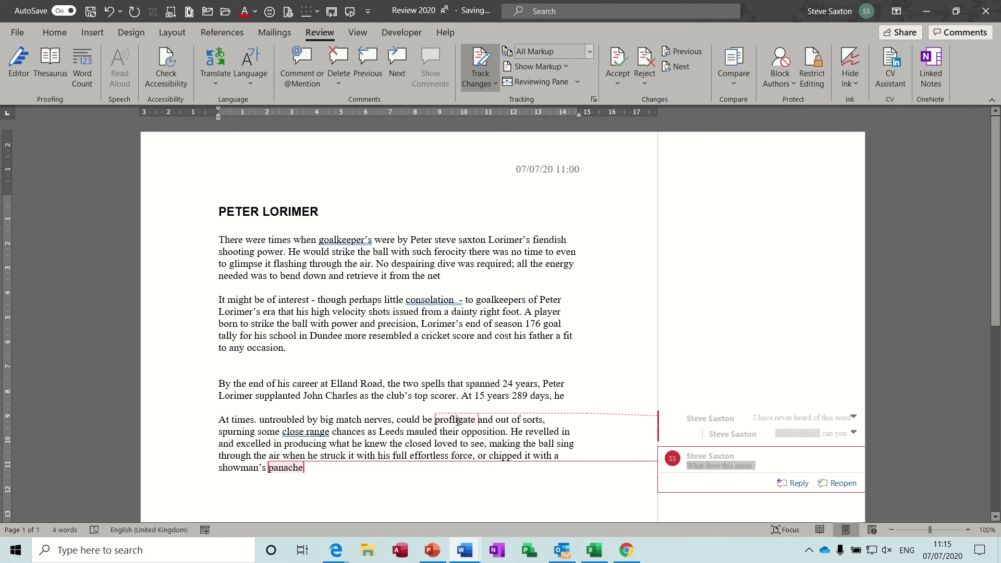
pyautogui.moveTo(477, 423)
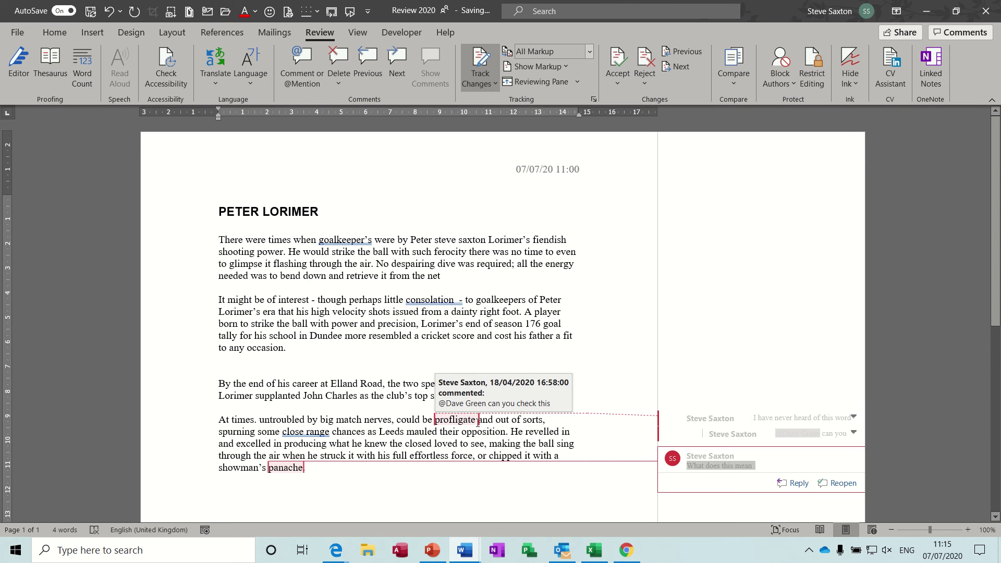
pyautogui.click(674, 440)
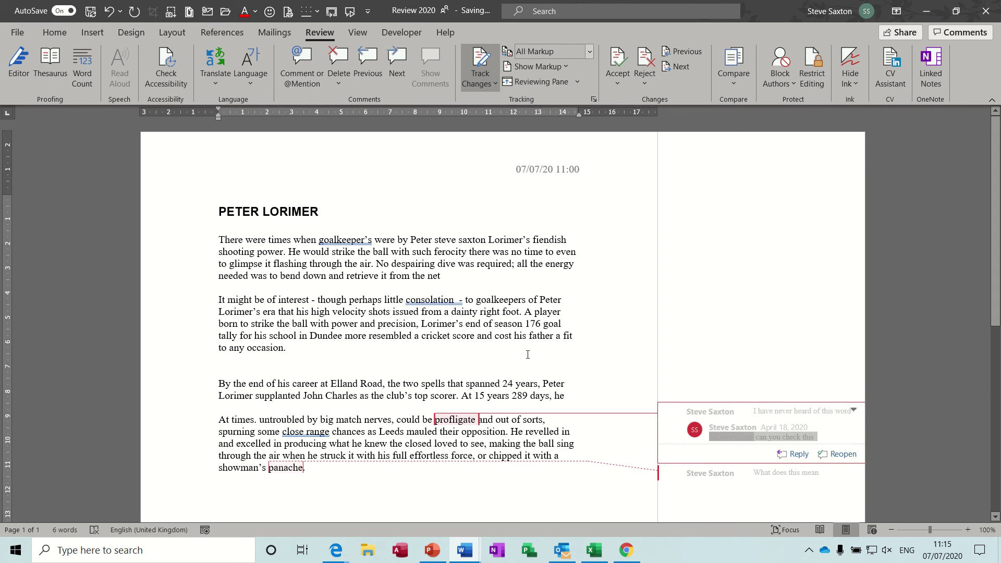
pyautogui.click(463, 274)
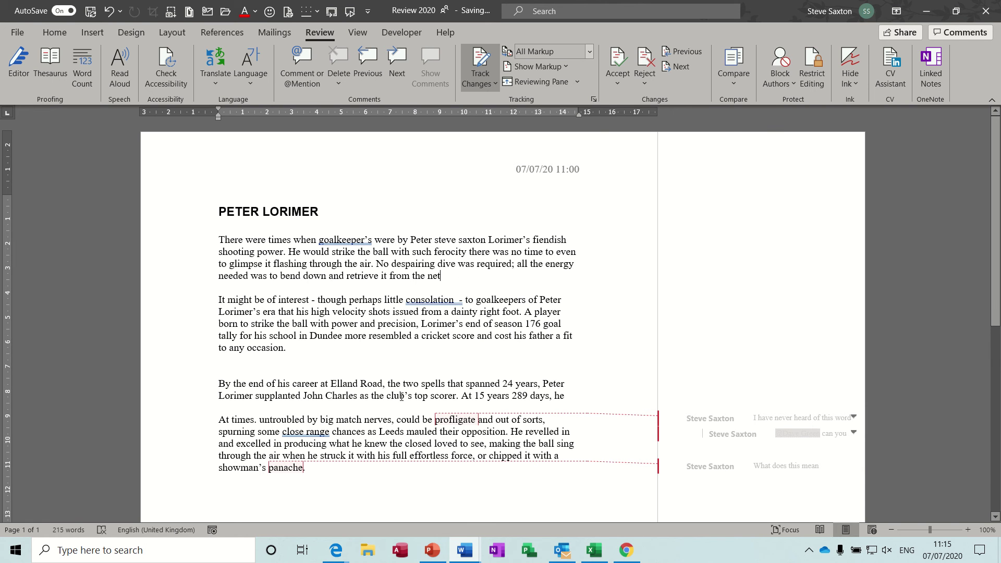
pyautogui.click(614, 87)
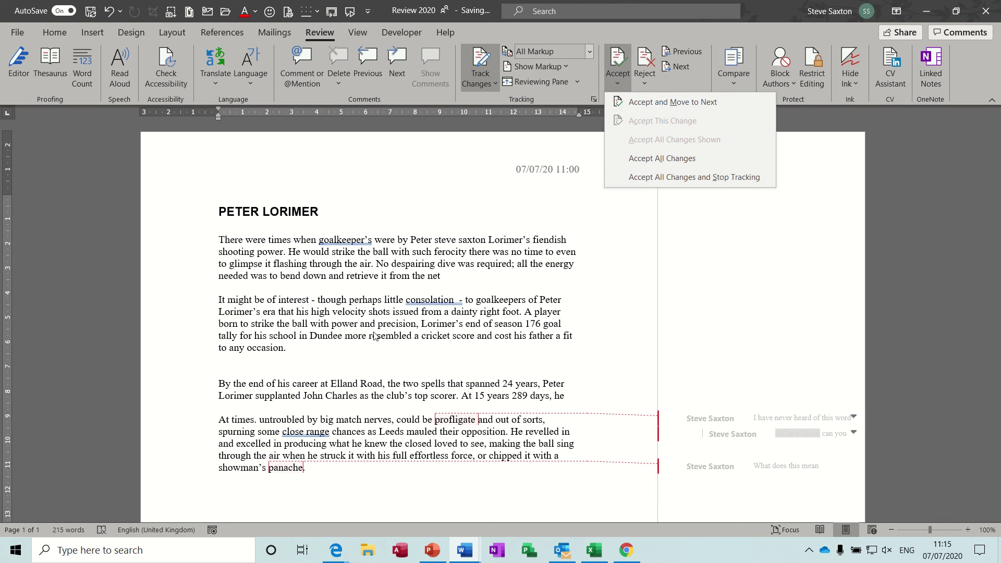
pyautogui.click(514, 259)
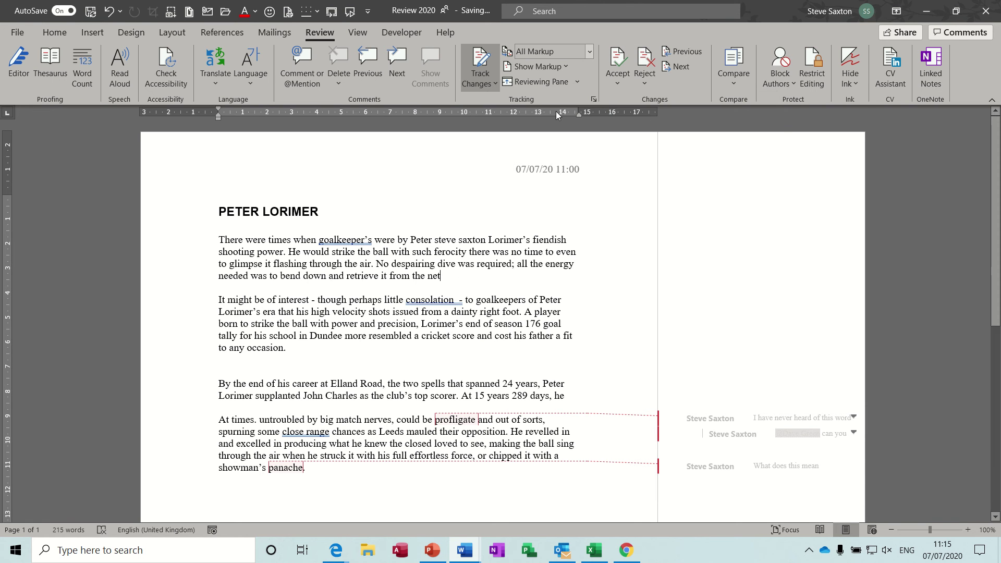
pyautogui.click(590, 52)
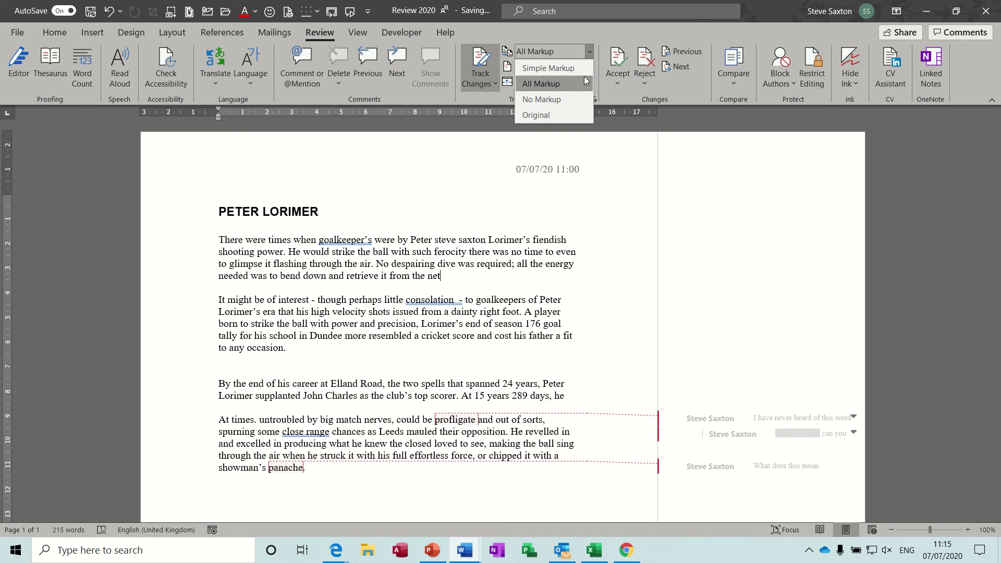
pyautogui.click(613, 33)
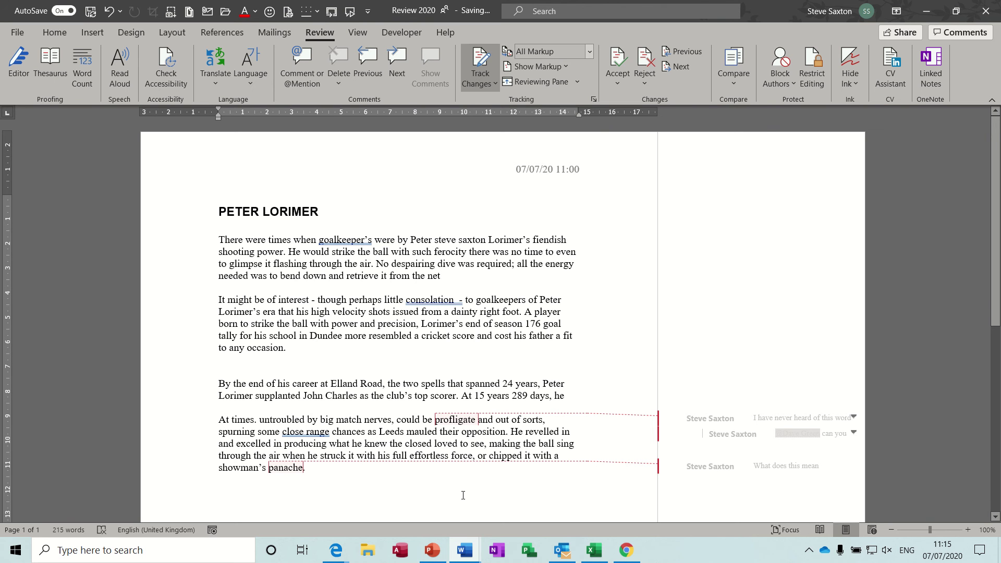
# Switch to the Align 2020 document from the Word taskbar preview.
pyautogui.moveTo(464, 550)
pyautogui.click(513, 502)
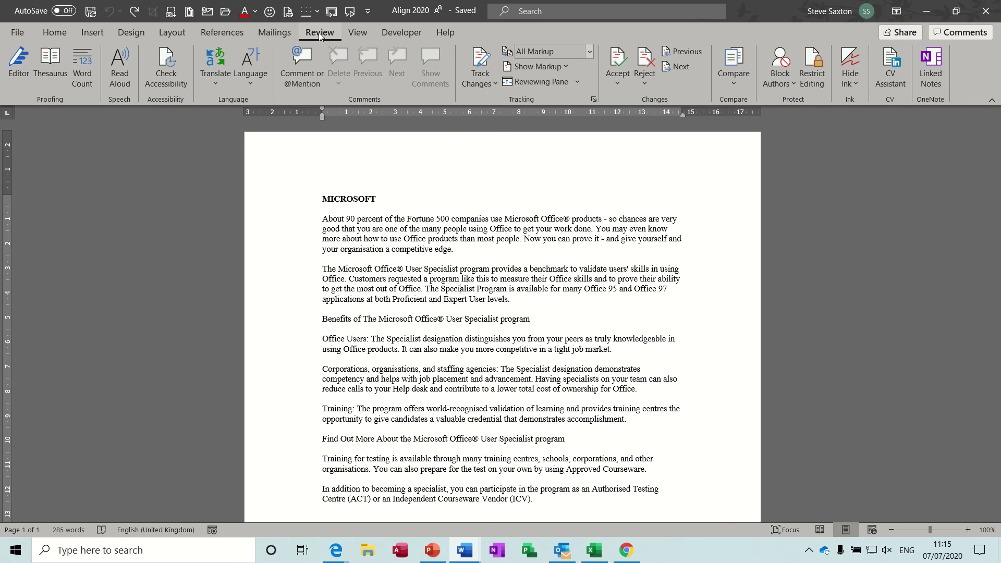
# Turn on Track Changes and insert a person's name before 'companies'.
pyautogui.click(479, 59)
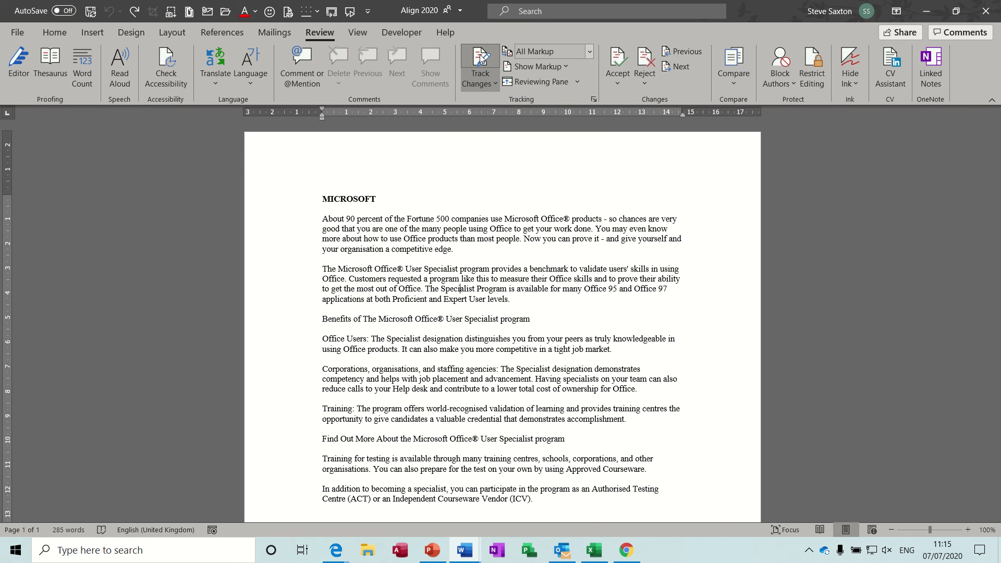
pyautogui.click(451, 219)
pyautogui.write('steve')
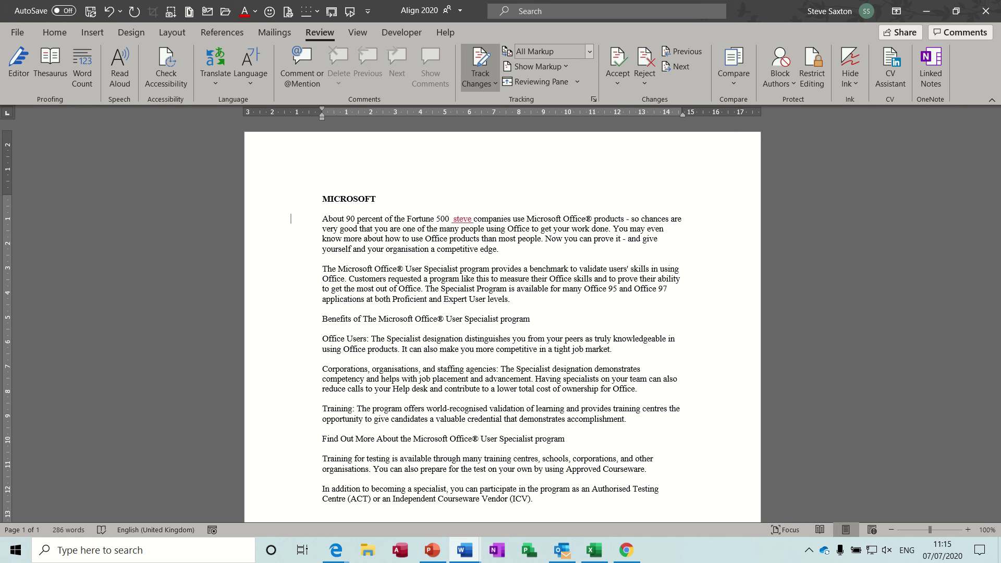
# Bold 'use' and 'you', underline 'benchmark', and delete the 'designation… tight' phrase.
pyautogui.doubleClick(518, 219)
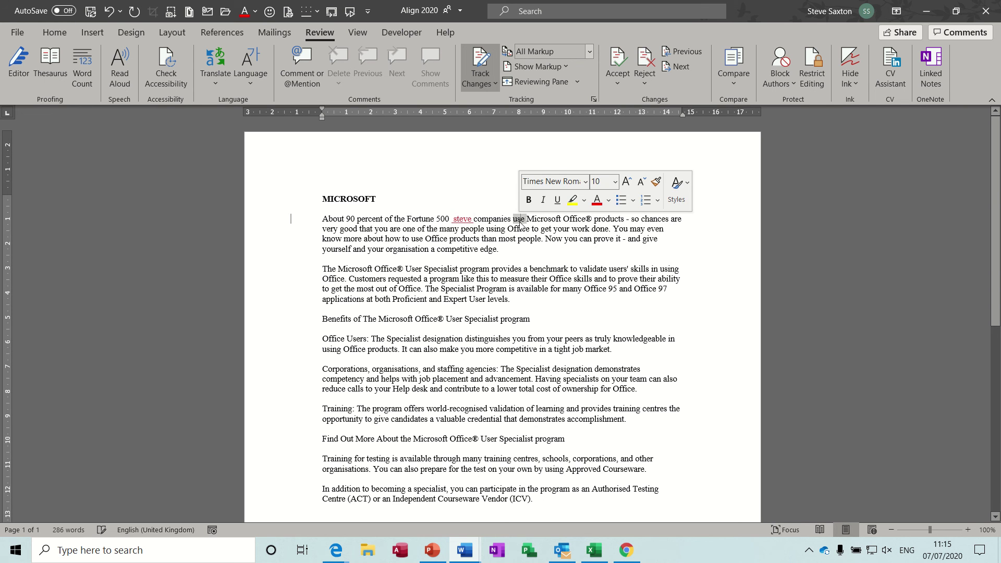
pyautogui.hotkey('ctrl', 'b')
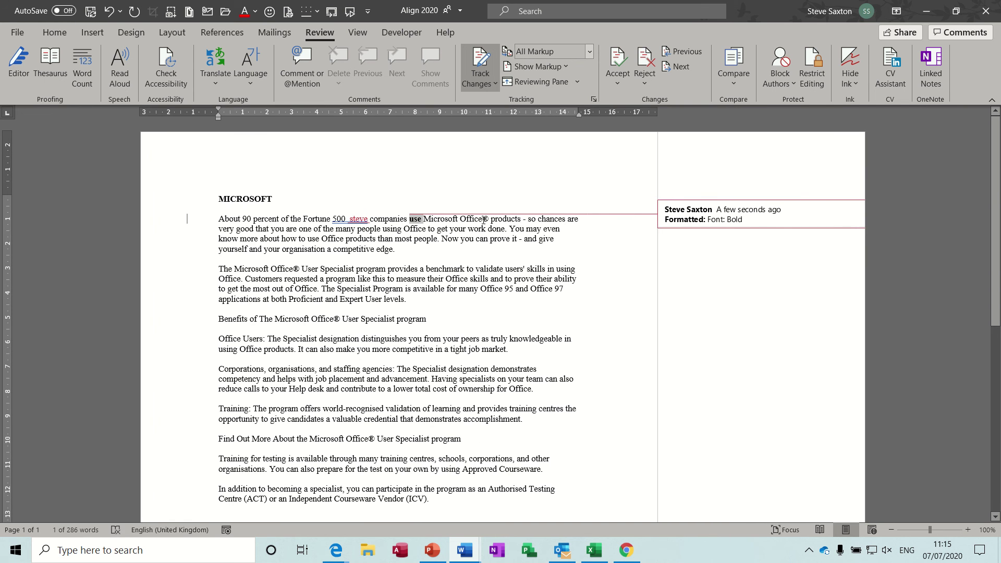
pyautogui.doubleClick(472, 240)
pyautogui.hotkey('ctrl', 'b')
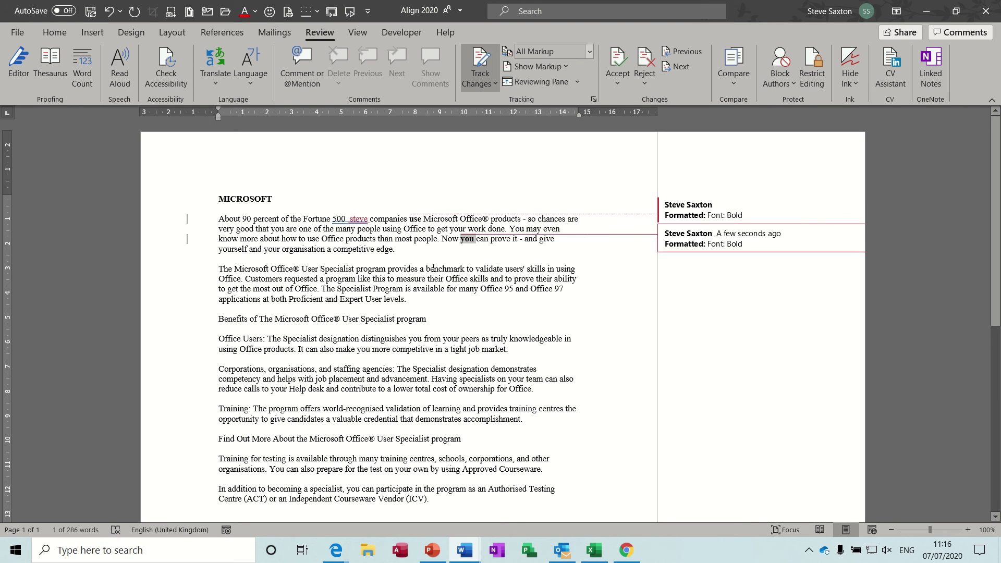
pyautogui.doubleClick(432, 269)
pyautogui.hotkey('ctrl', 'u')
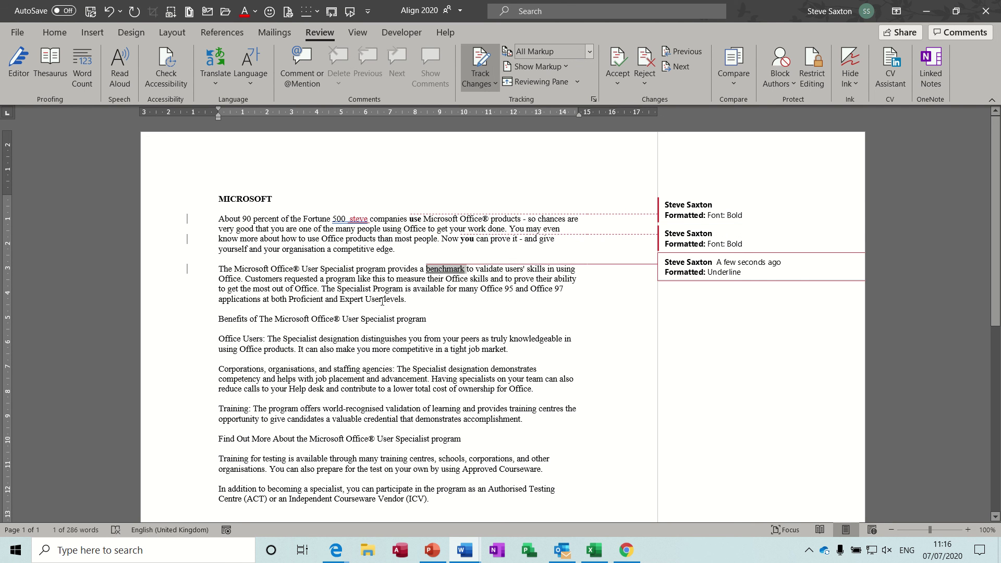
pyautogui.moveTo(356, 337); pyautogui.dragTo(461, 384)
pyautogui.press('Delete')
pyautogui.press('Delete')
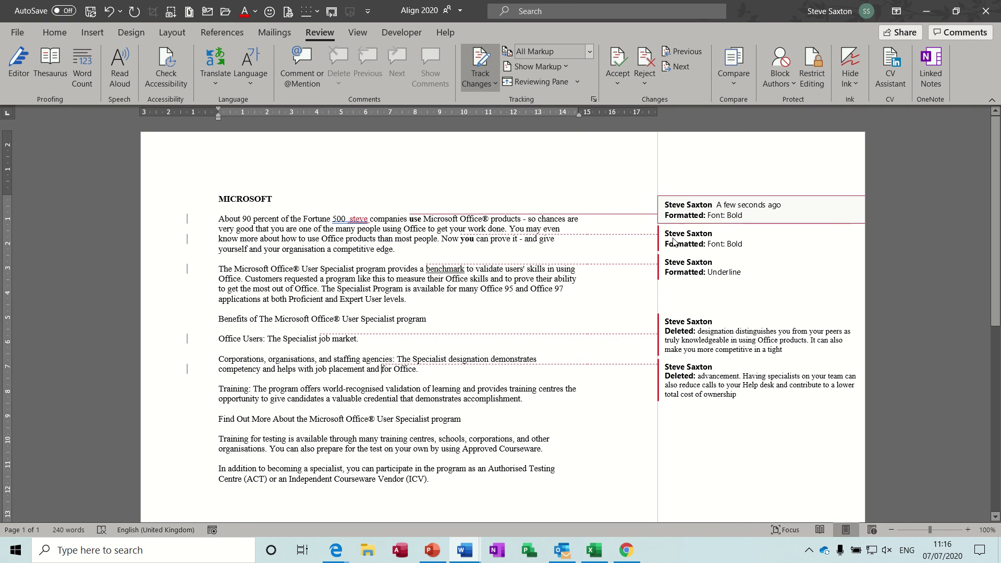
# Set Align 2020's markup balloons to Show All Revisions Inline, so deletions show as strikethrough.
pyautogui.click(567, 67)
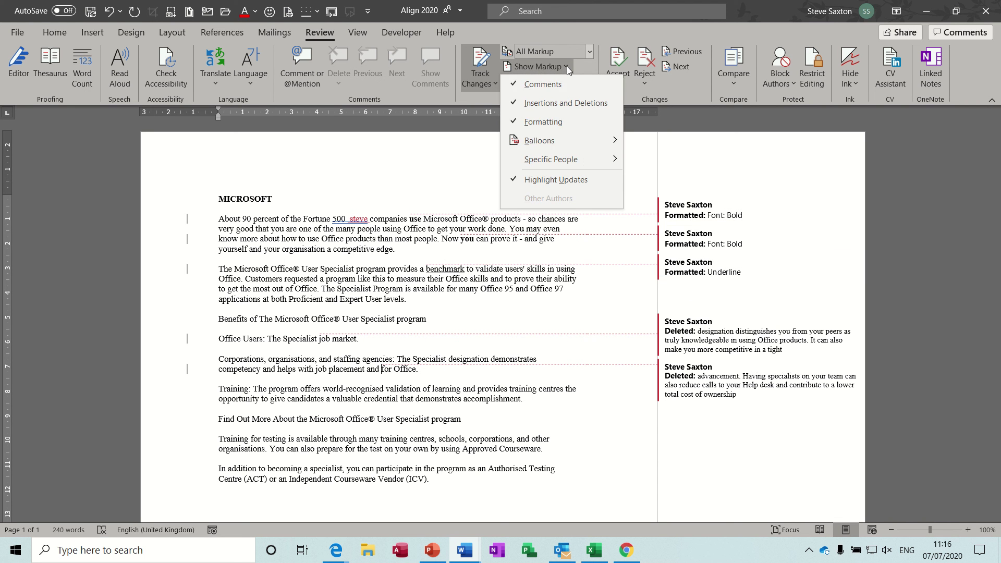
pyautogui.moveTo(606, 144)
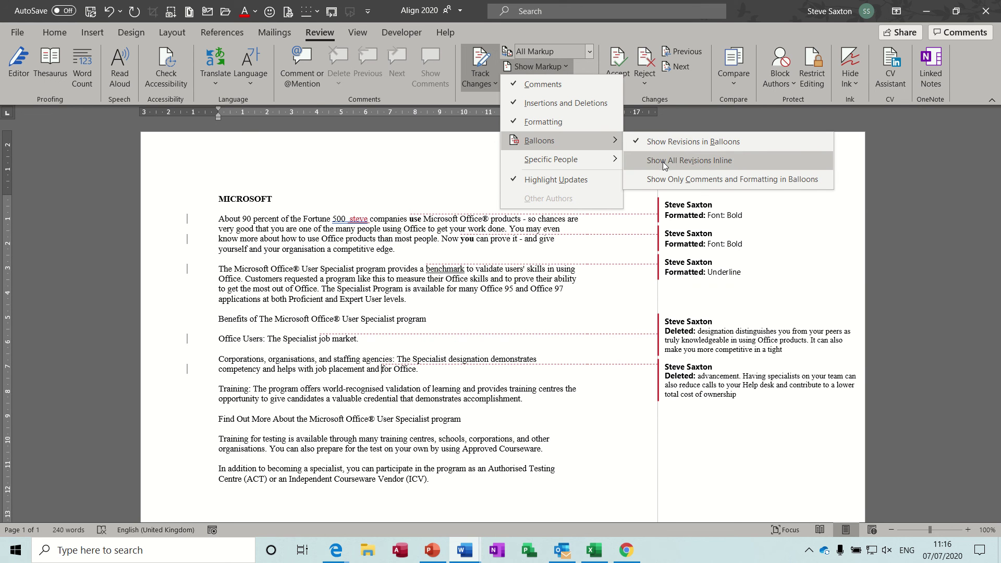
pyautogui.click(662, 161)
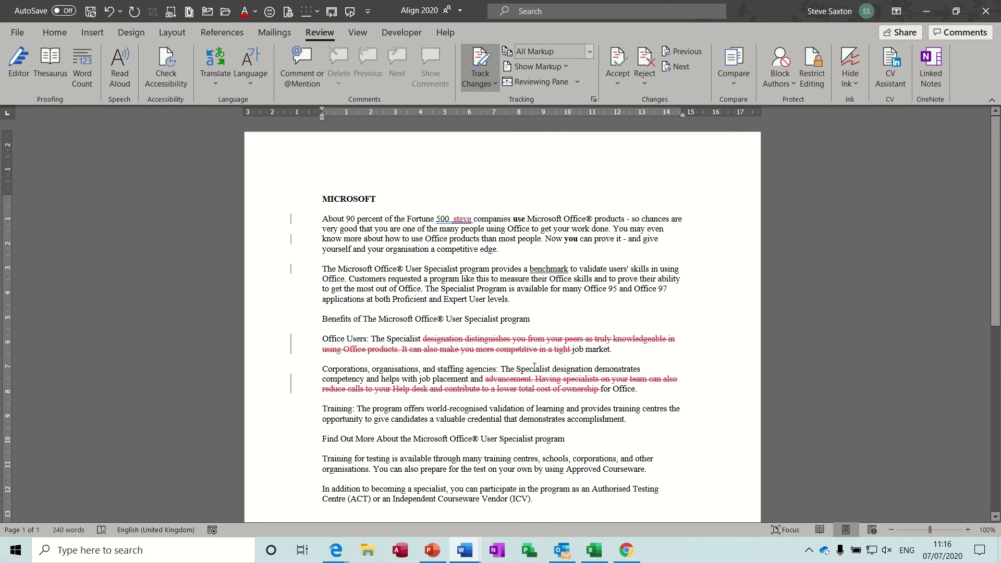
# Switch from Align 2020 to the Review 2020 document using the Word taskbar thumbnails.
pyautogui.click(464, 550)
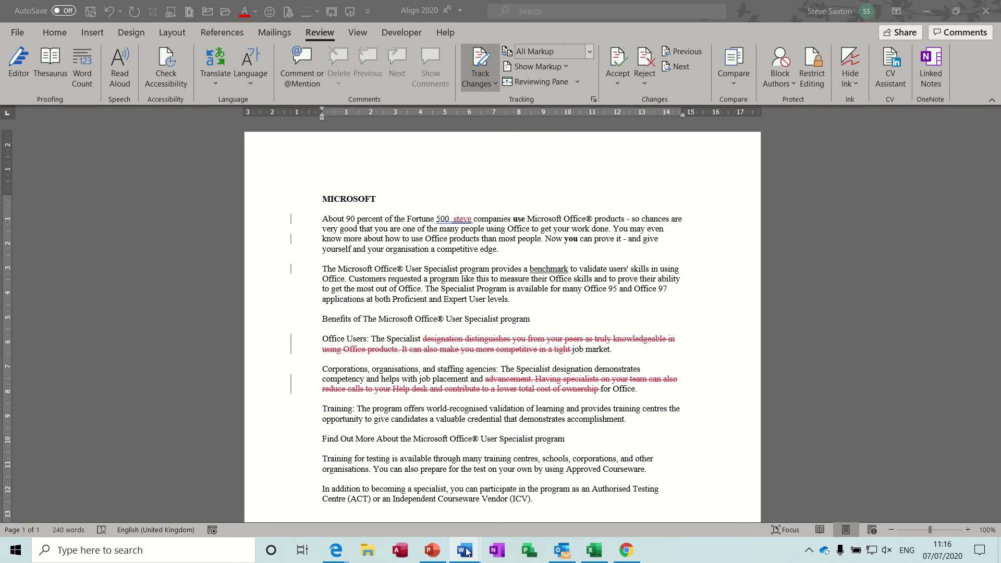
pyautogui.click(422, 498)
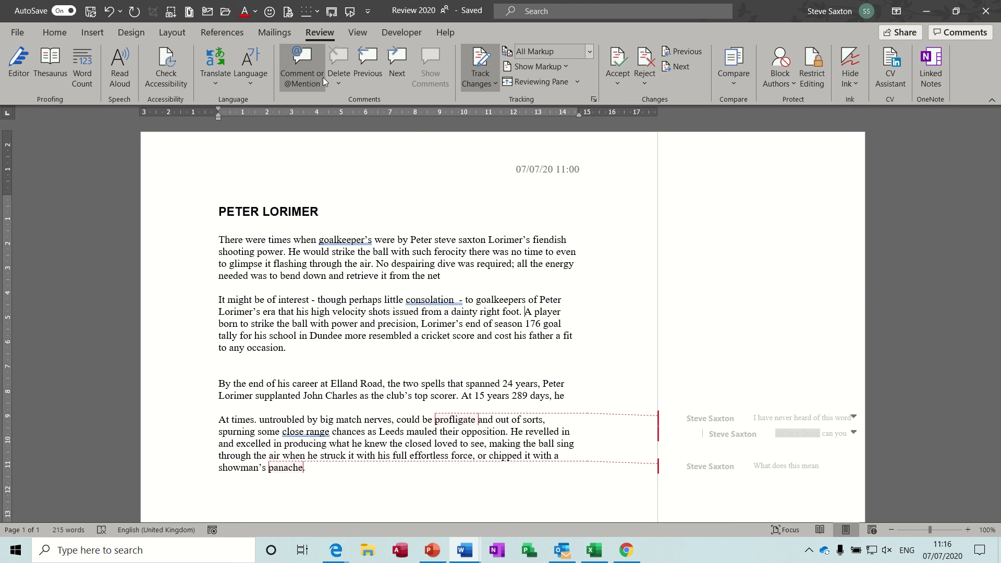
# Comment on the word 'A' with placeholder text 'zdgdhgsdhgvsdghvsghdv' and resolve it.
pyautogui.click(306, 53)
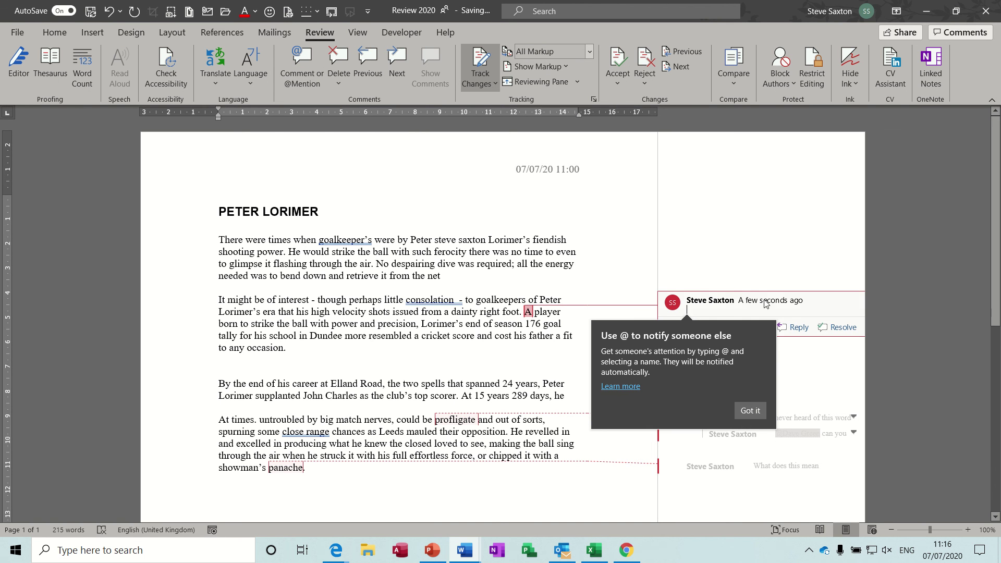
pyautogui.click(749, 411)
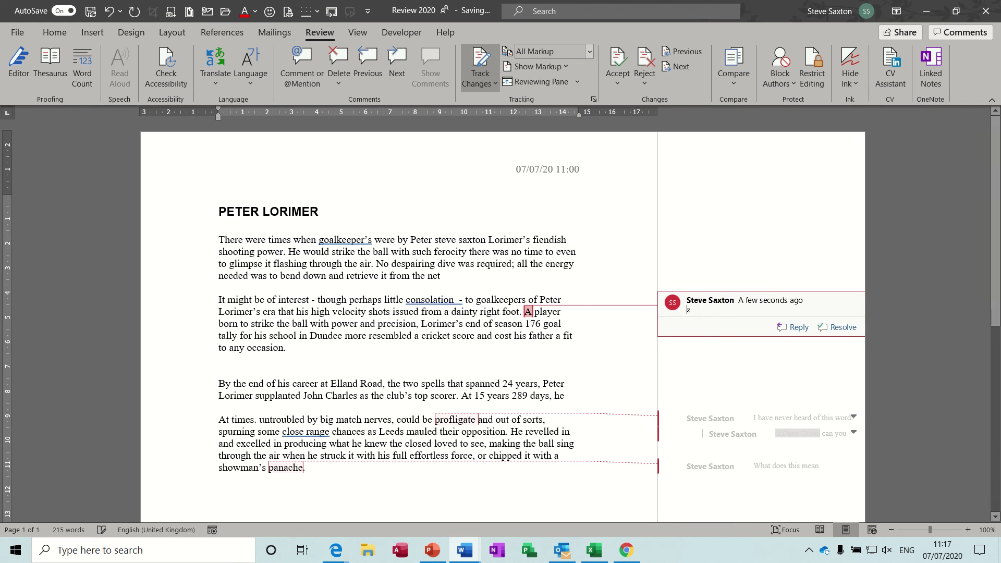
pyautogui.write('zdgdhgsdhgvsdghvsghdv')
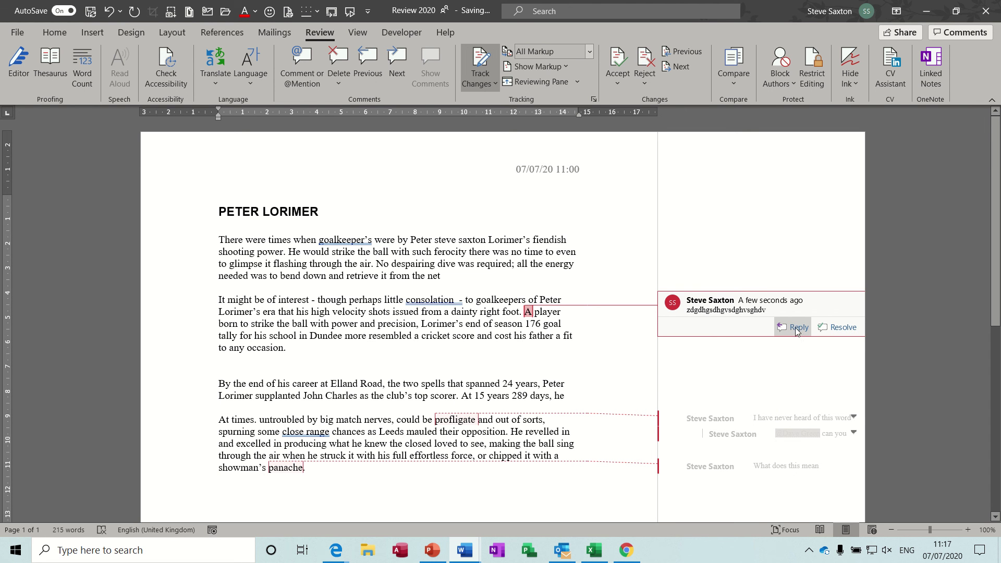
pyautogui.click(834, 327)
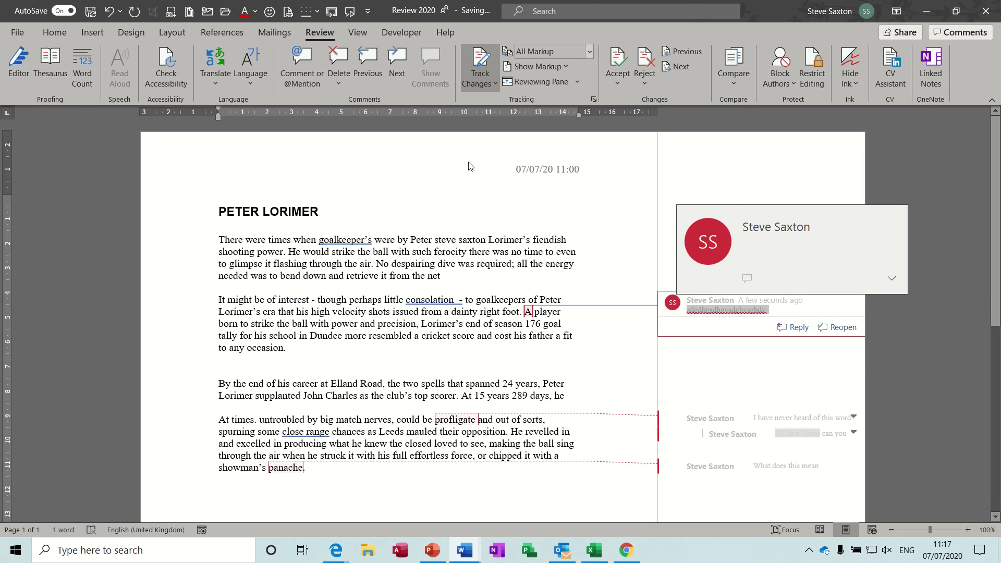
# Delete the comment on 'A', the never-heard-of-the-word thread, and the 'What does this mean' comment.
pyautogui.click(336, 58)
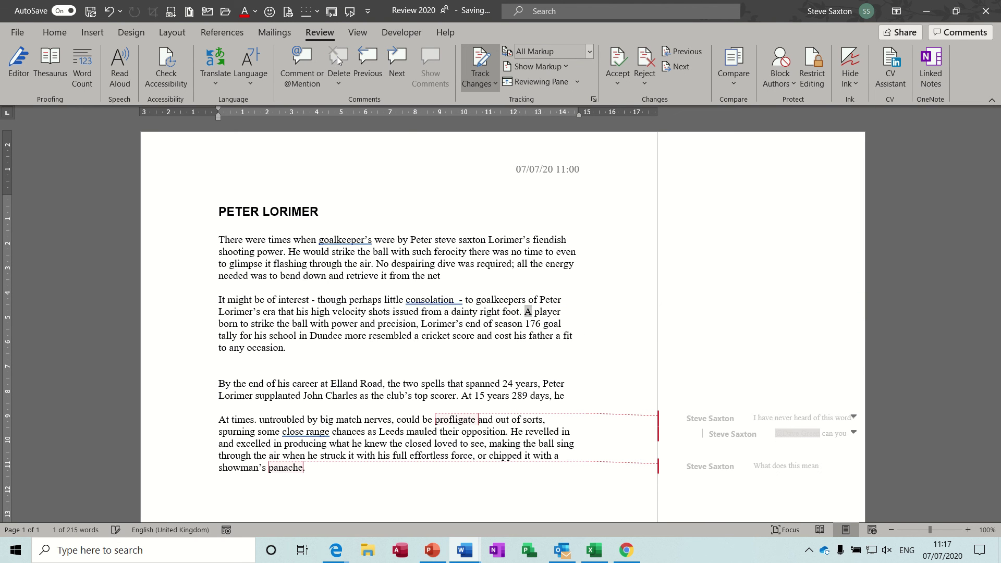
pyautogui.click(703, 424)
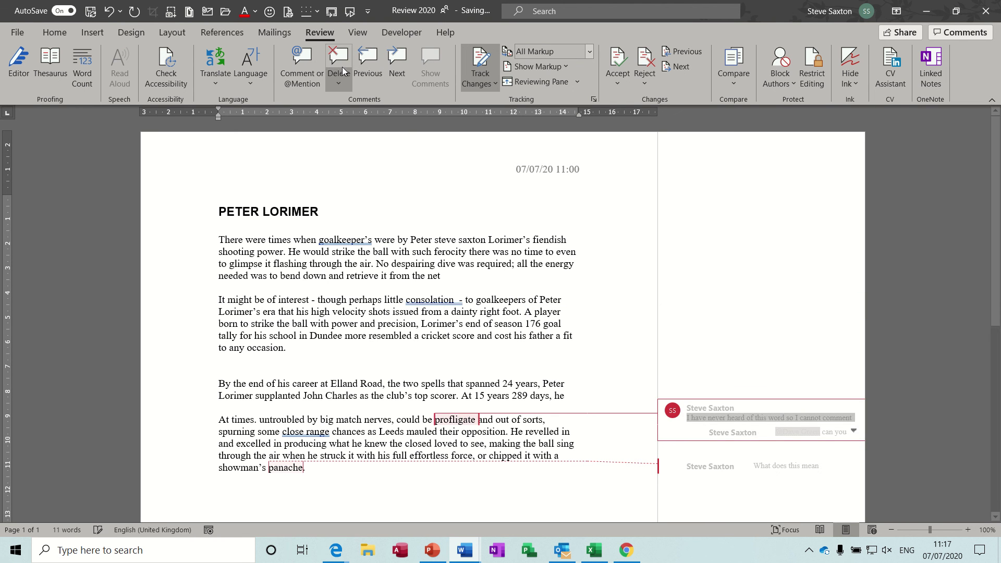
pyautogui.click(338, 61)
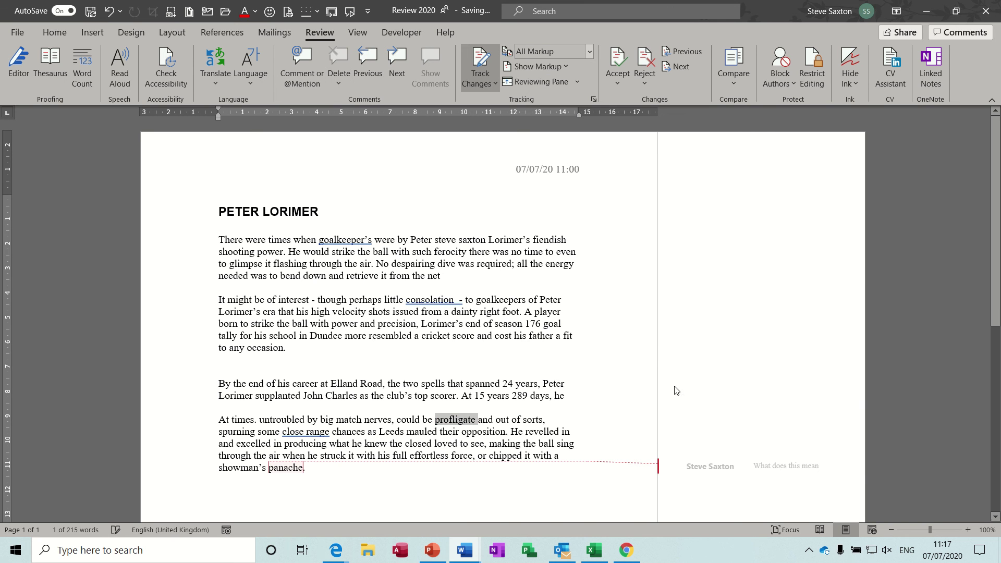
pyautogui.click(711, 469)
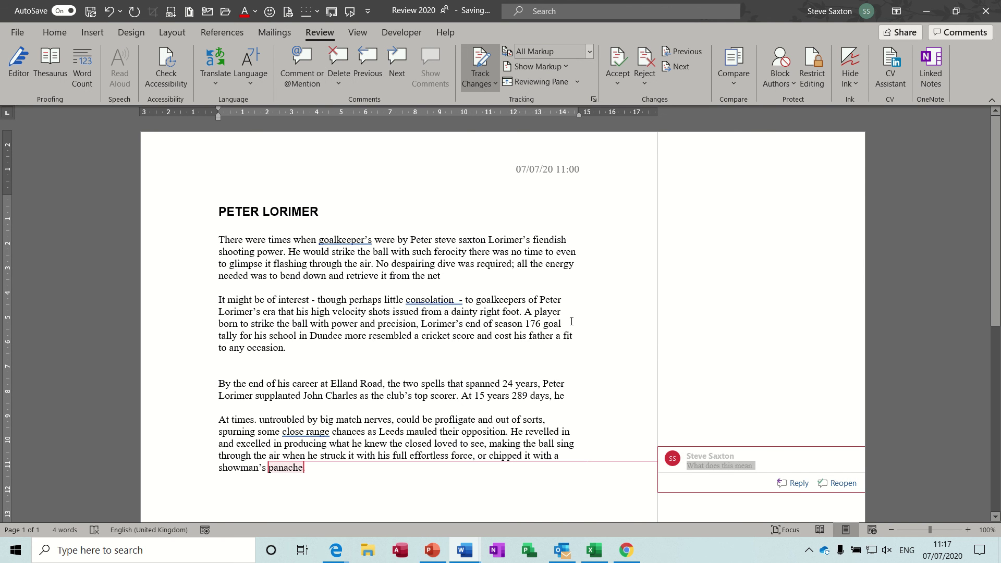
pyautogui.click(337, 59)
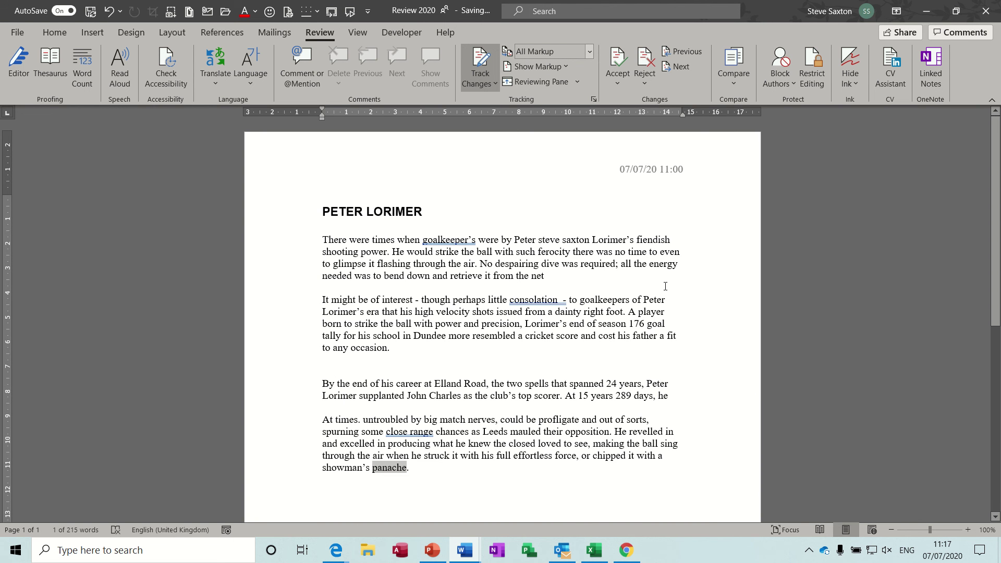
pyautogui.click(673, 240)
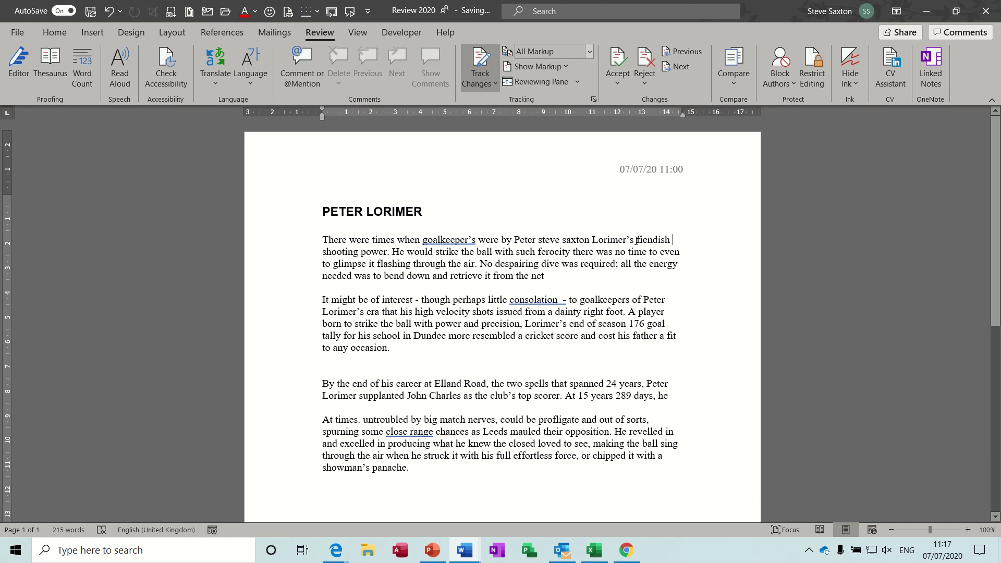
# Add placeholder-text comments on the words 'Lorimer's', 'right' and 'At'.
pyautogui.click(309, 62)
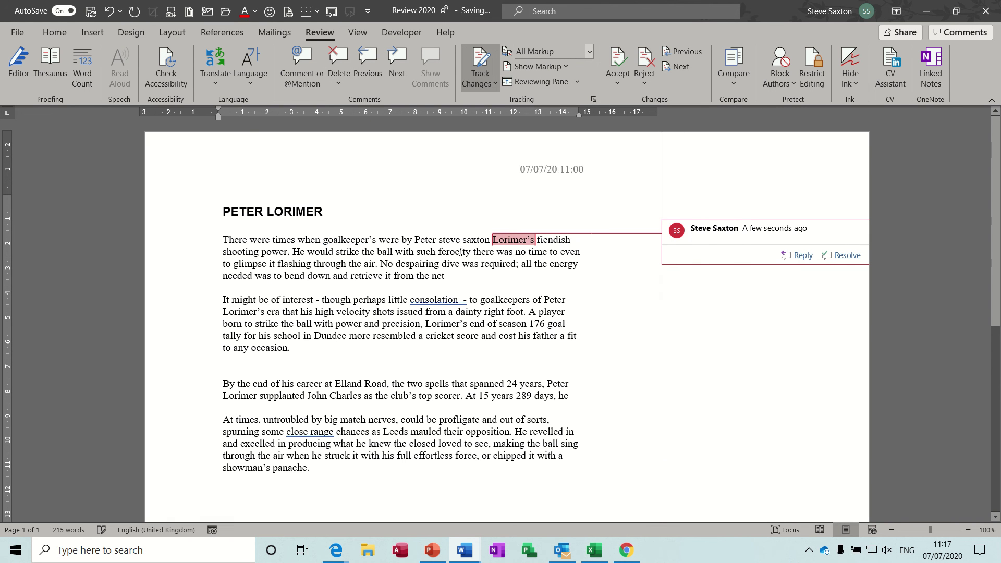
pyautogui.write('asdfadhdhsdfhhdf')
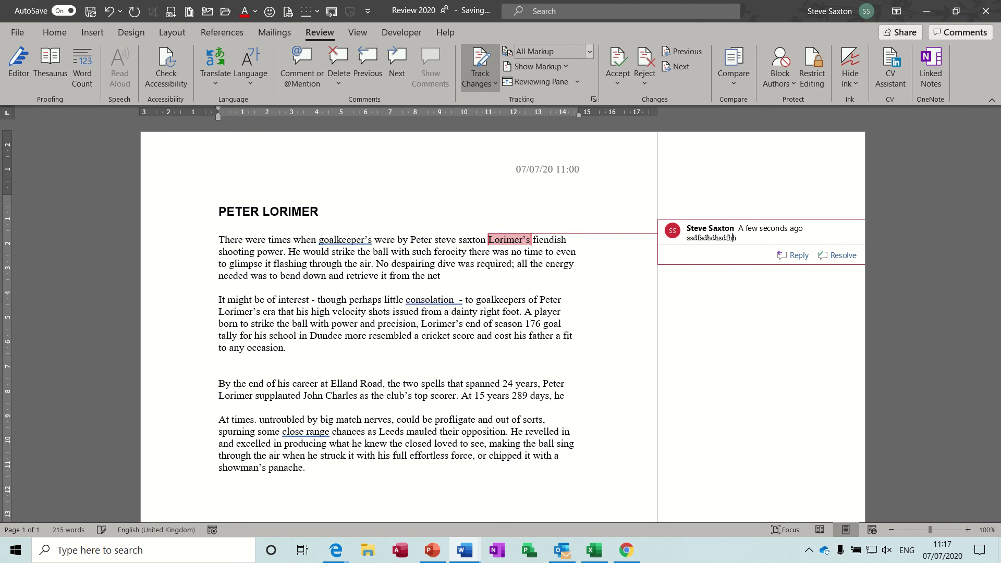
pyautogui.doubleClick(497, 313)
pyautogui.click(302, 61)
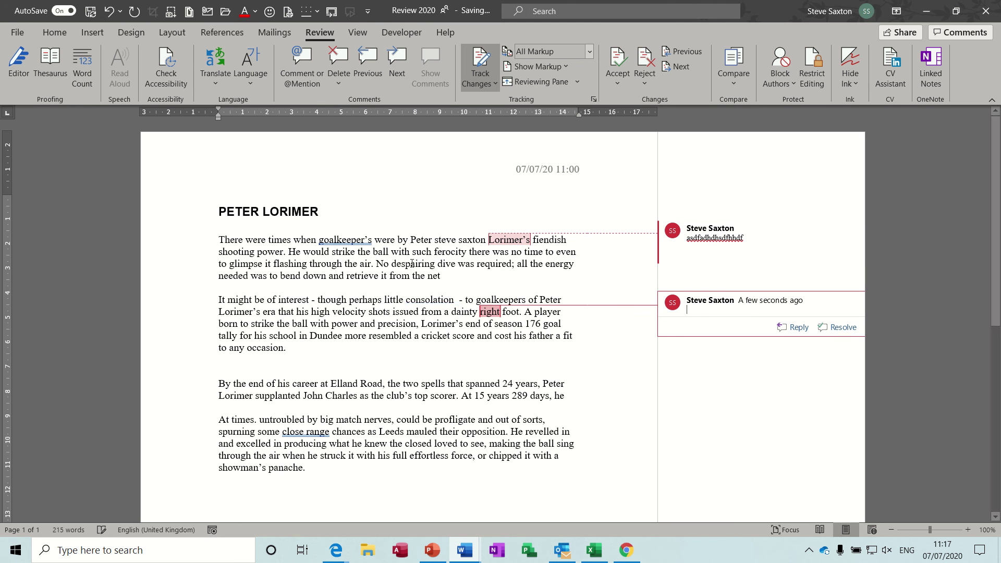
pyautogui.write('jdshasjdfhvhjdfhjdfhjdbf')
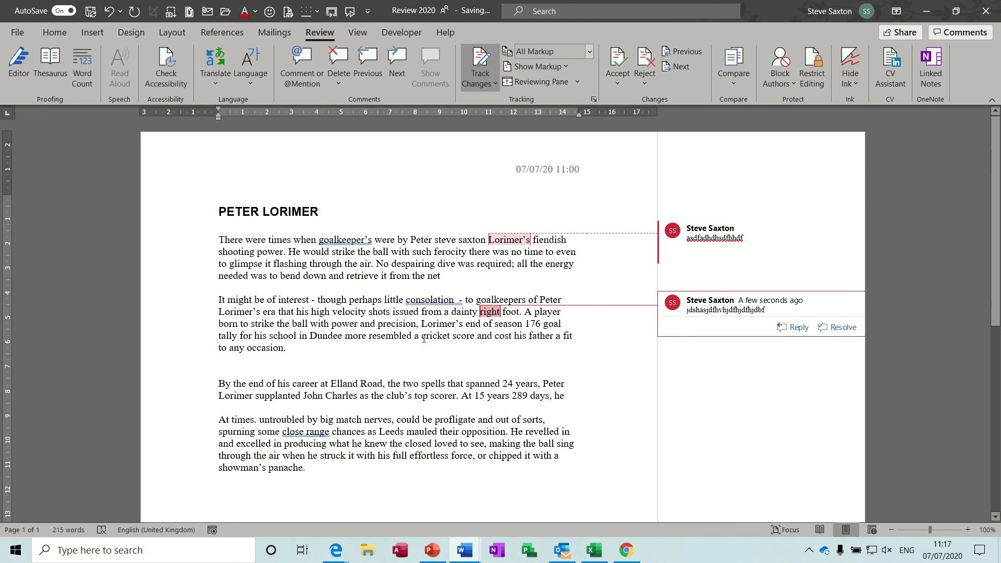
pyautogui.doubleClick(466, 396)
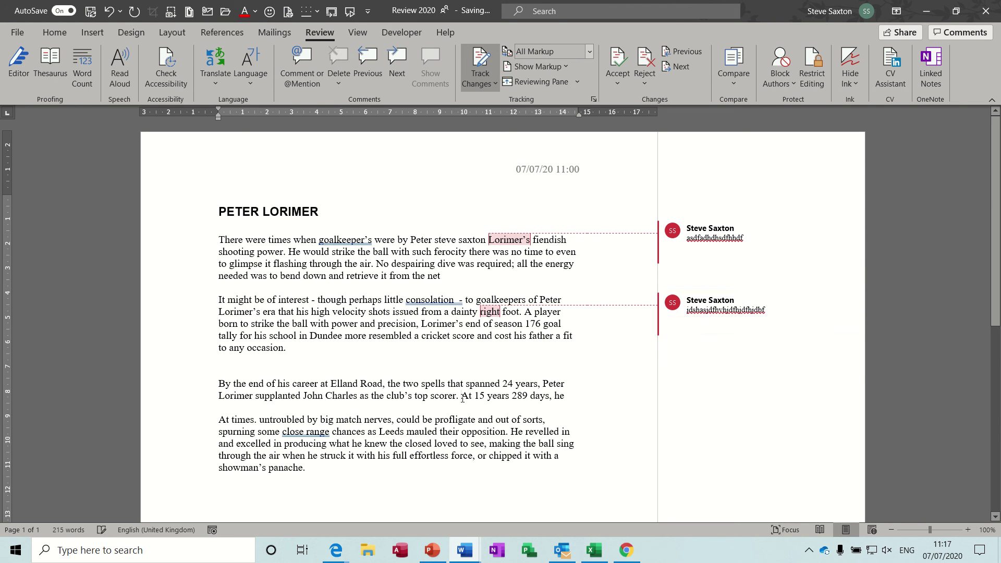
pyautogui.click(297, 63)
pyautogui.write('asdfhsdfgsdfdsfv')
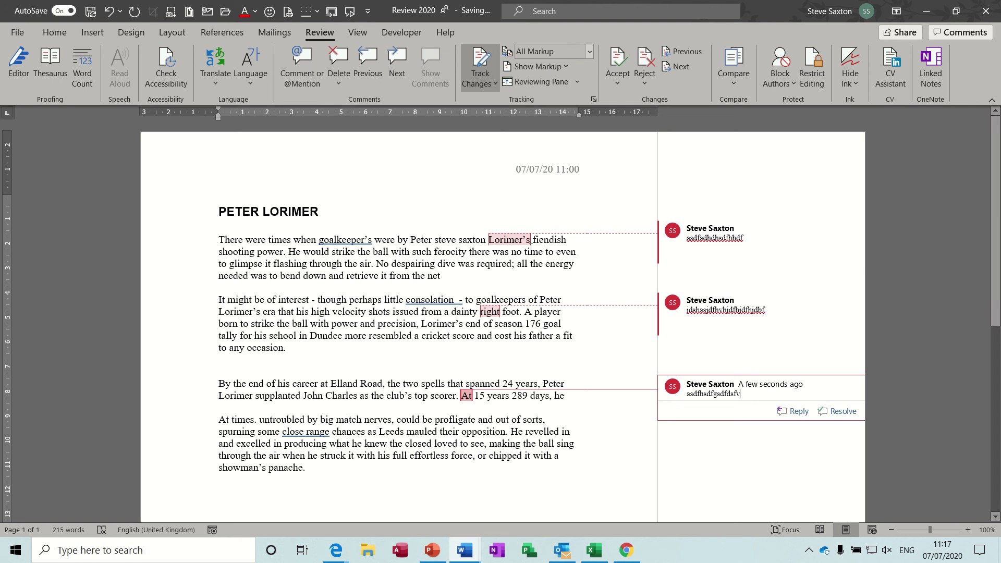
# Reply 'fsfw' to the comment on 'Lorimer's'.
pyautogui.moveTo(730, 255)
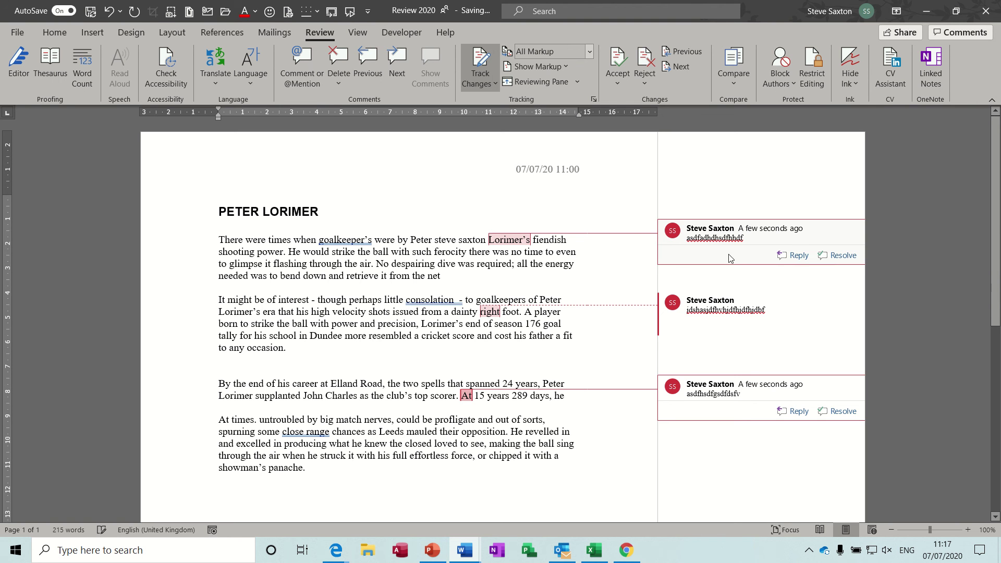
pyautogui.click(793, 256)
pyautogui.write('fsfw')
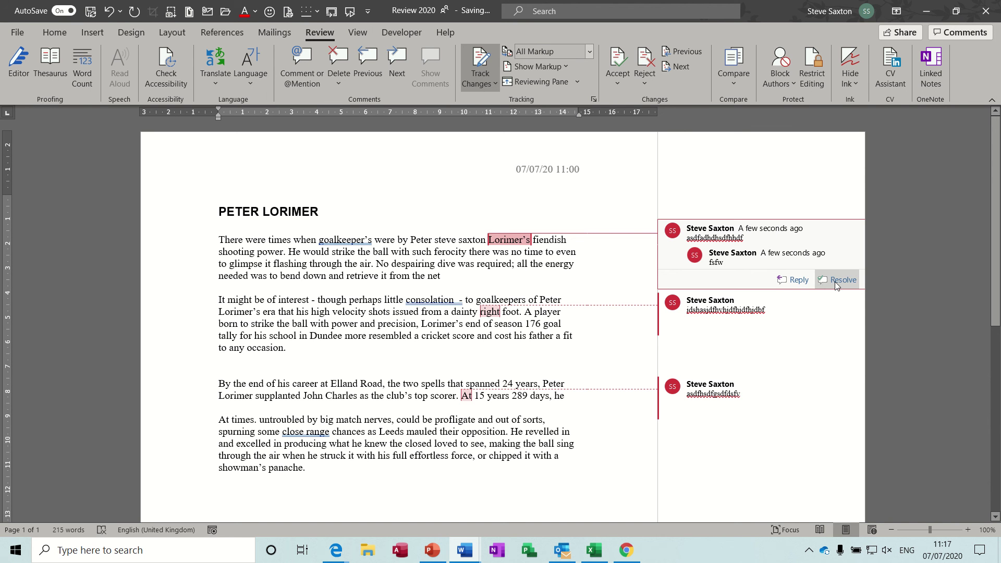
# Resolve the comment threads on 'Lorimer's', 'right' and 'At'.
pyautogui.click(834, 281)
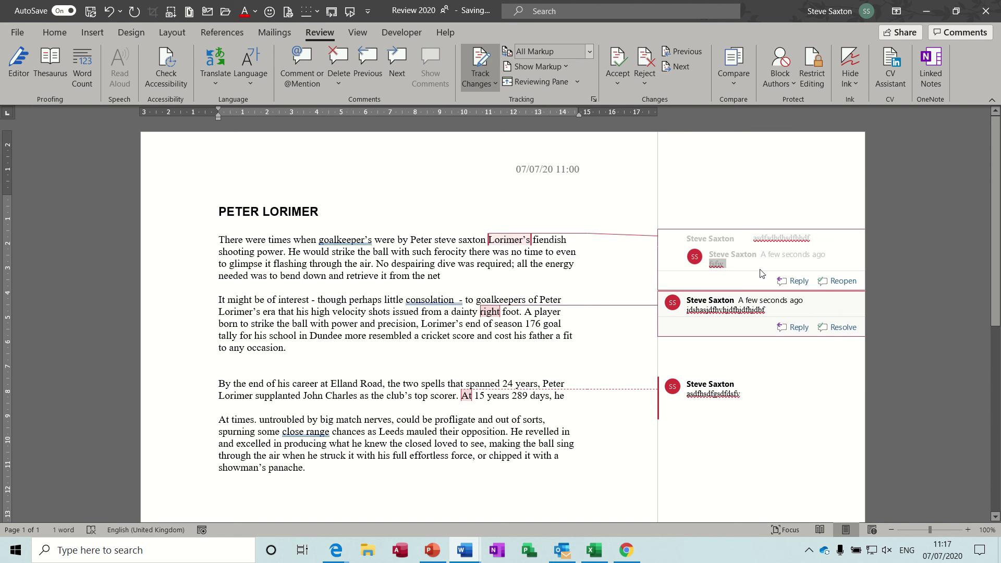
pyautogui.moveTo(789, 302)
pyautogui.moveTo(773, 411)
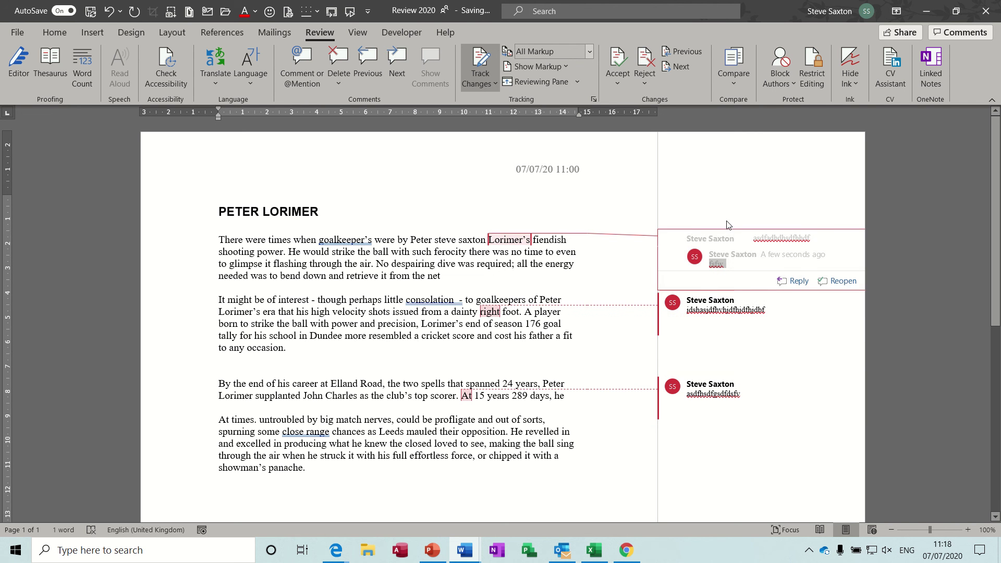
pyautogui.moveTo(750, 329)
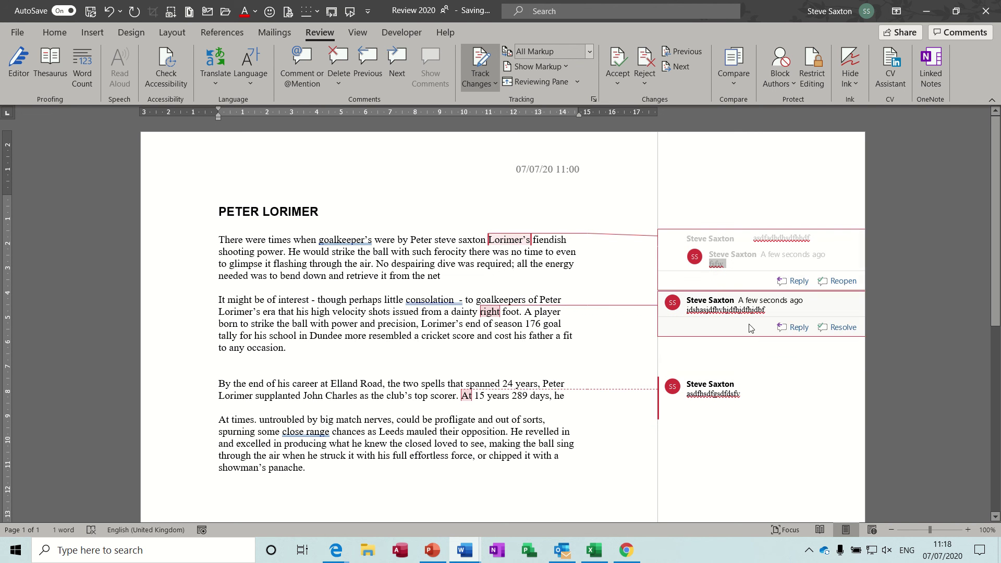
pyautogui.click(830, 327)
pyautogui.moveTo(760, 391)
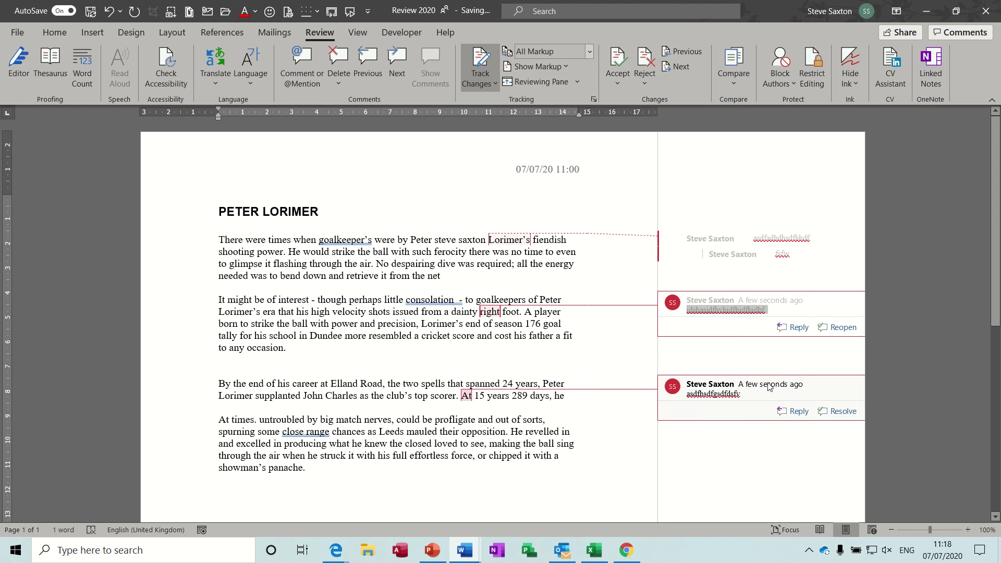
pyautogui.click(828, 412)
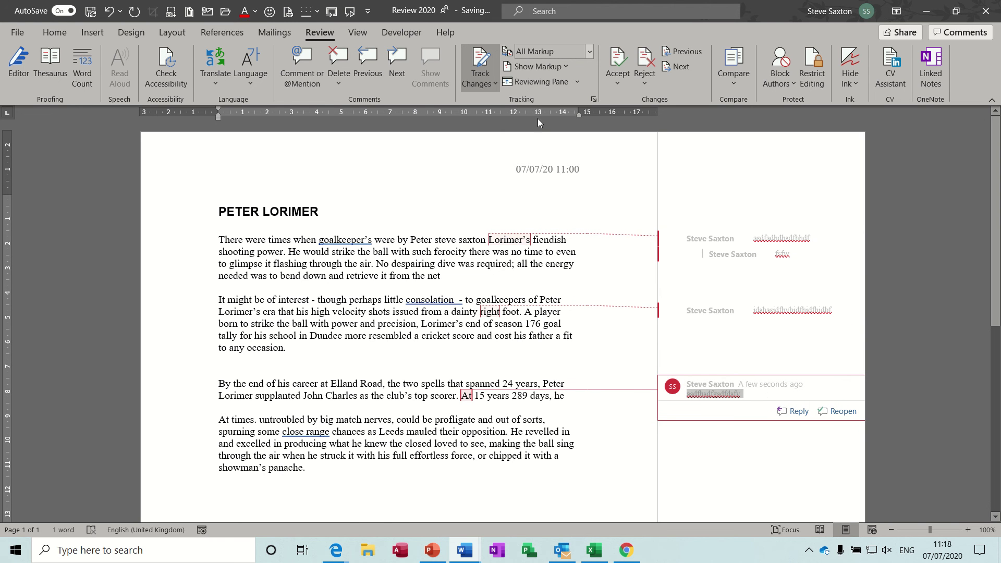
# Set Review 2020's markup balloons to Show All Revisions Inline, so comments appear within the text.
pyautogui.click(564, 68)
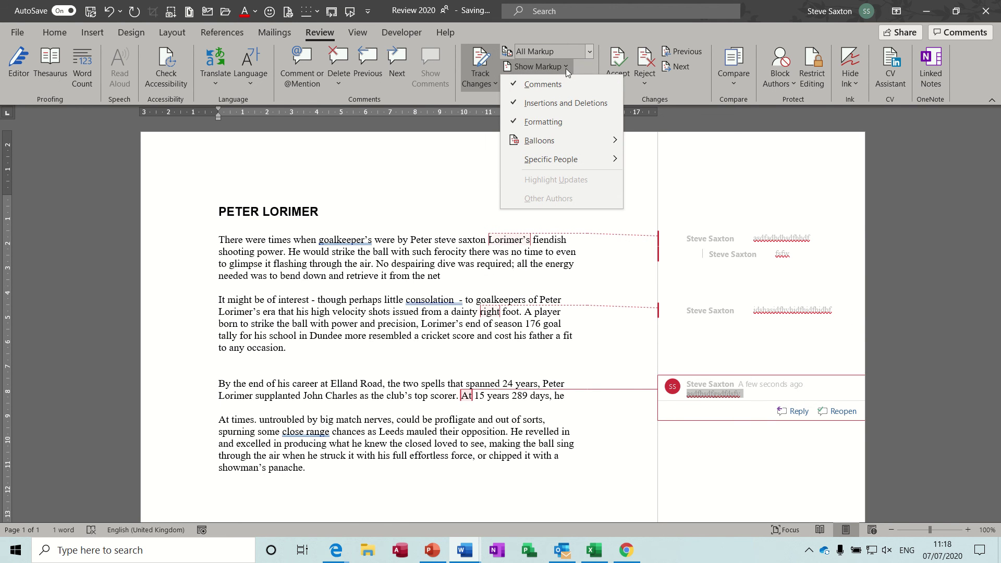
pyautogui.moveTo(587, 141)
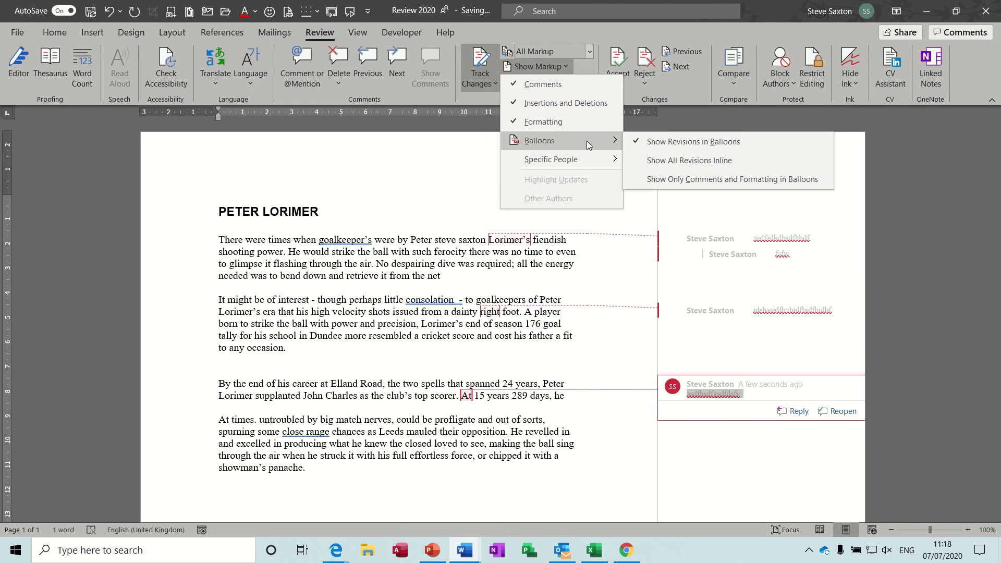
pyautogui.click(653, 161)
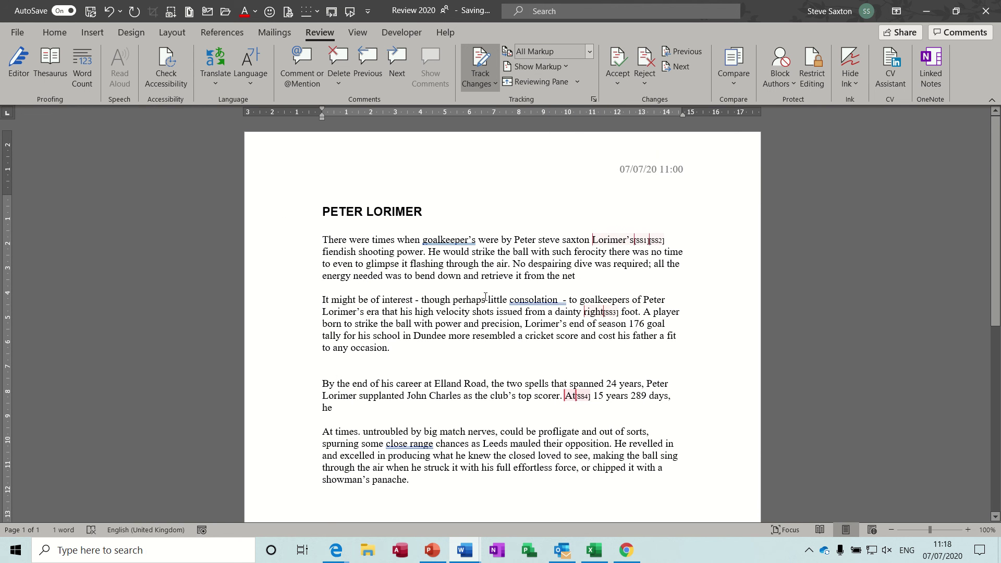